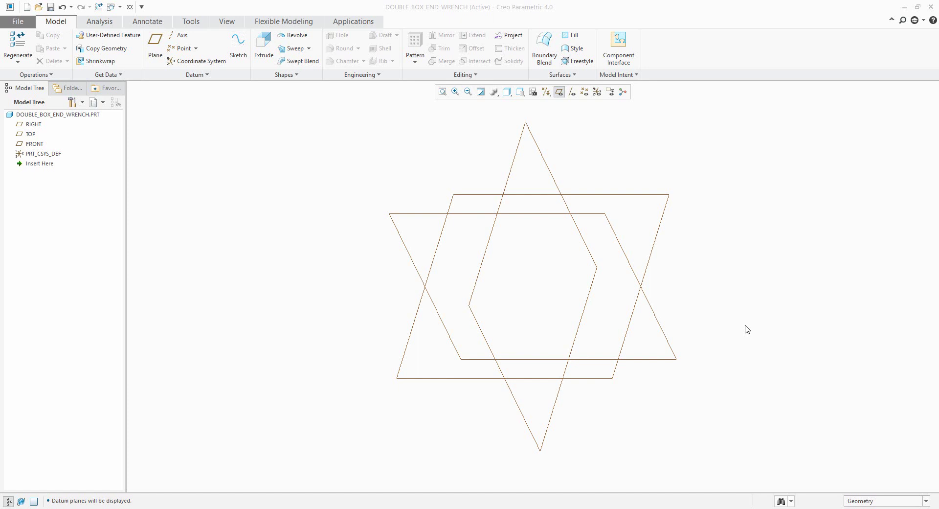
Start an extrusion sketched on the TOP plane, viewed face-on, with datum planes hidden
click(263, 53)
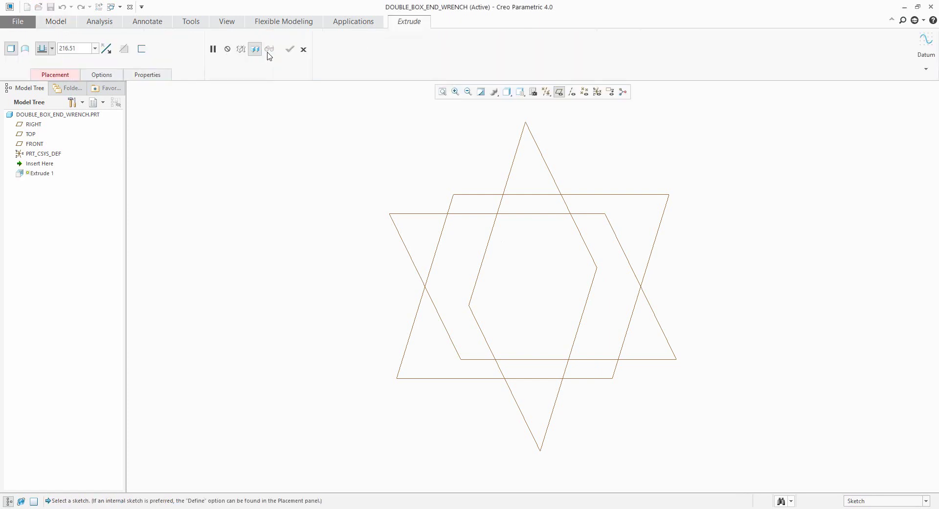
click(619, 195)
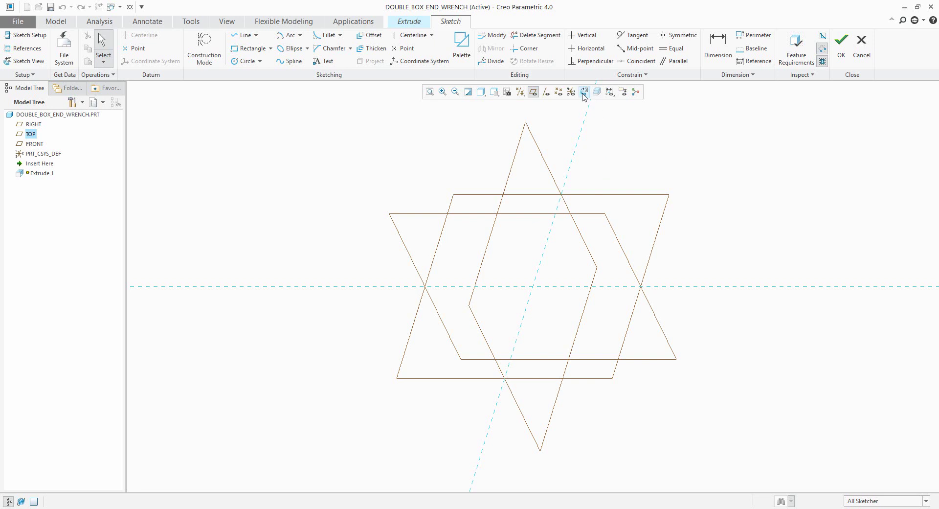
click(584, 93)
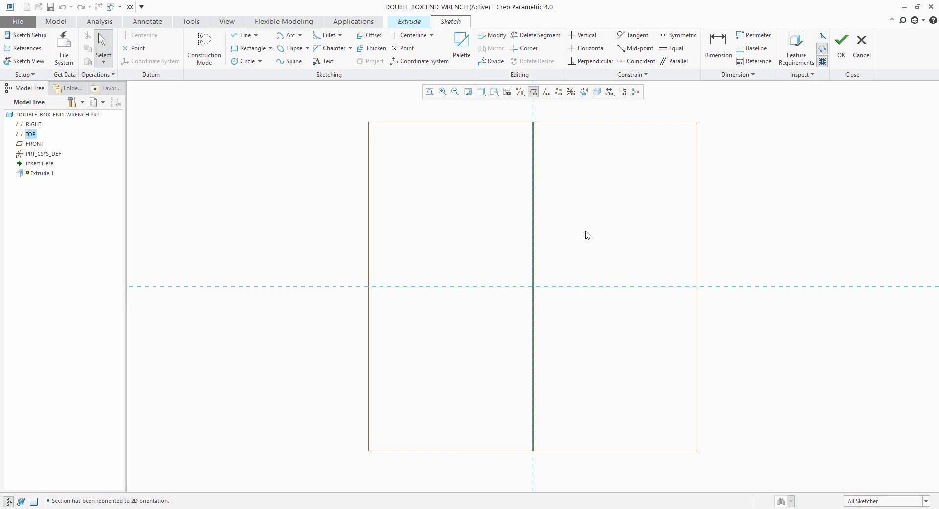
click(533, 92)
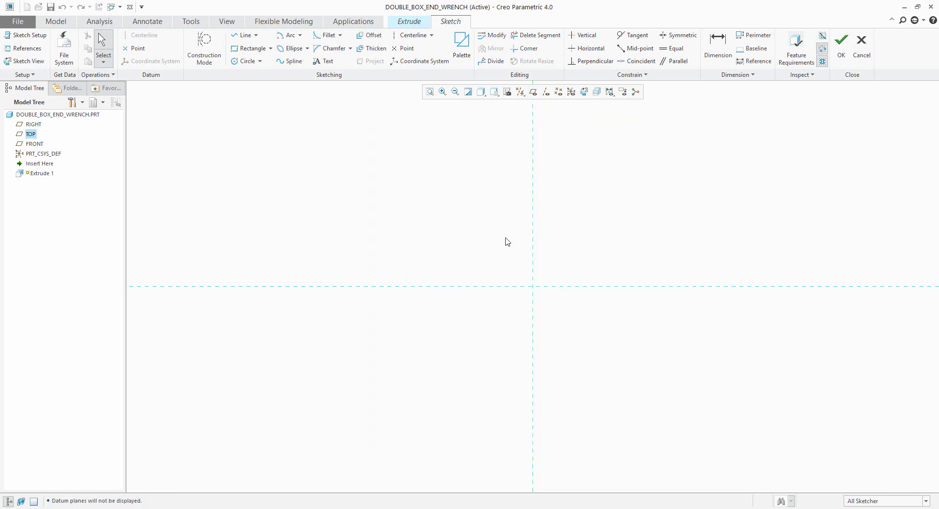
Draw a 35 diameter circle centred at the sketch origin
click(260, 61)
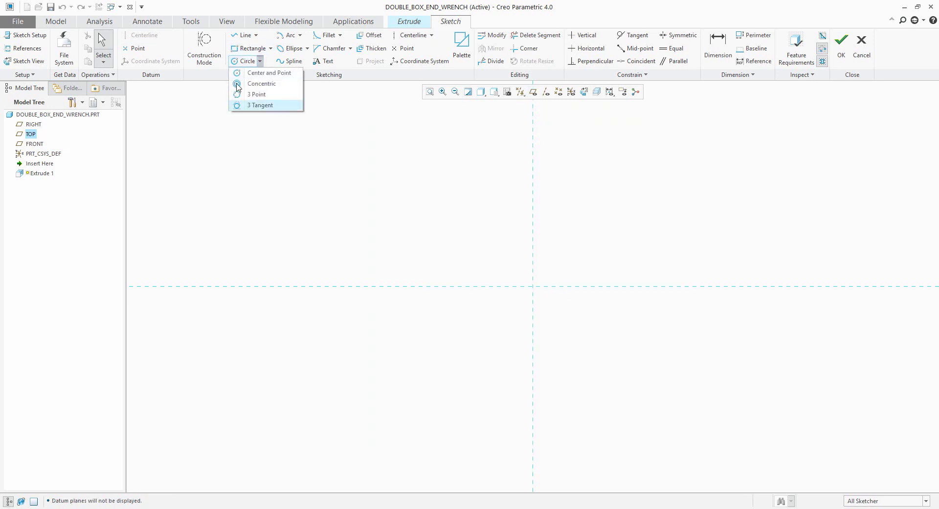
click(242, 77)
click(533, 286)
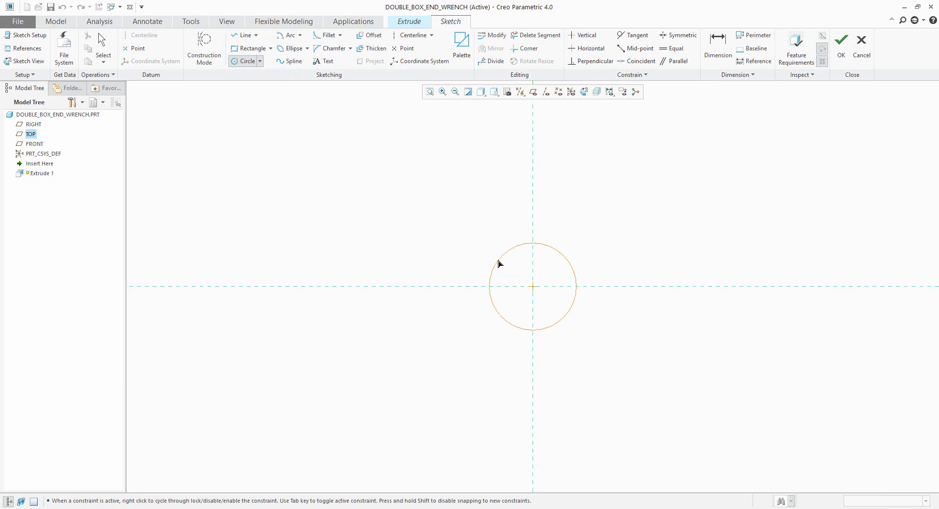
click(494, 261)
middle_click(465, 253)
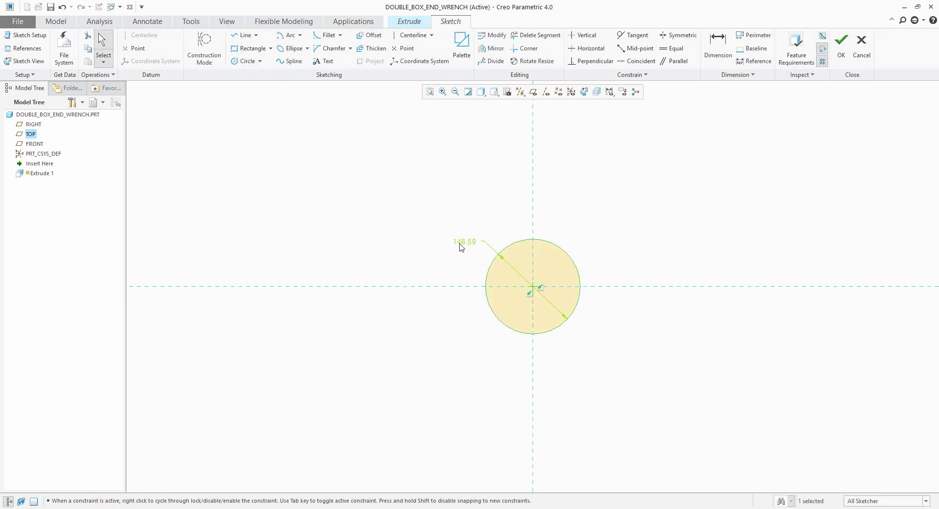
text(35)
key(Return)
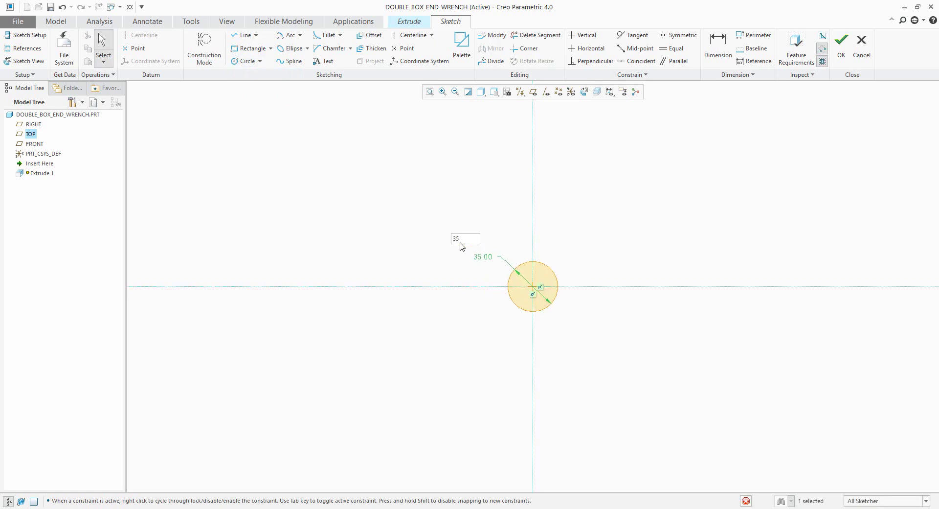
scroll(297, 260, down, 4)
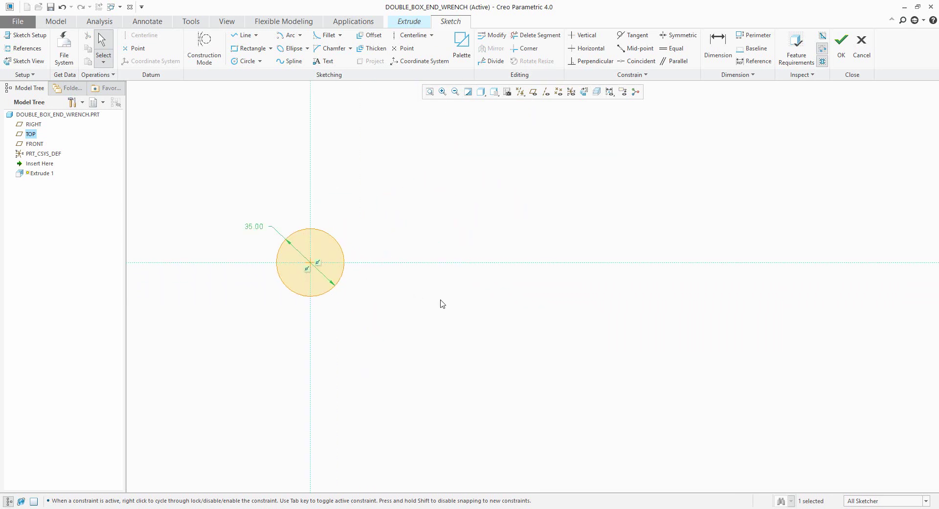
Draw a rectangular bar from the circle and trim the inner arc and left end line
click(250, 48)
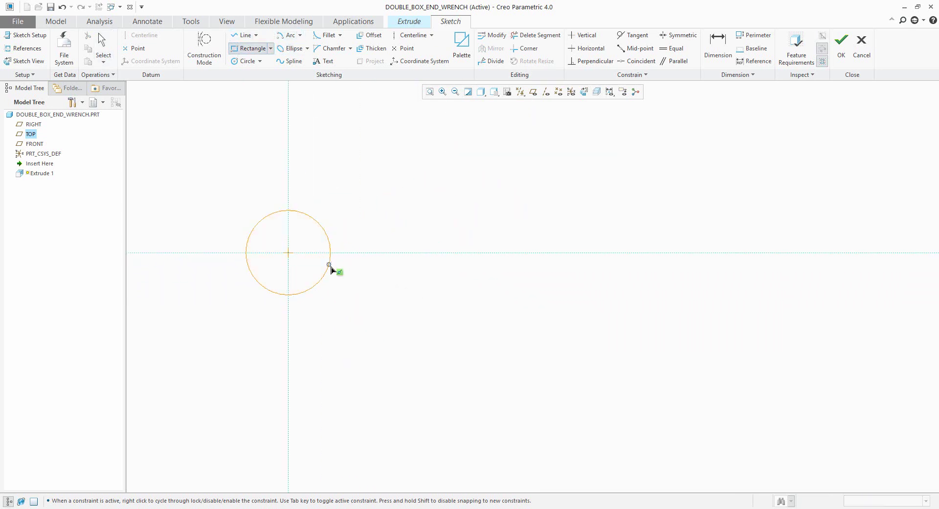
click(326, 233)
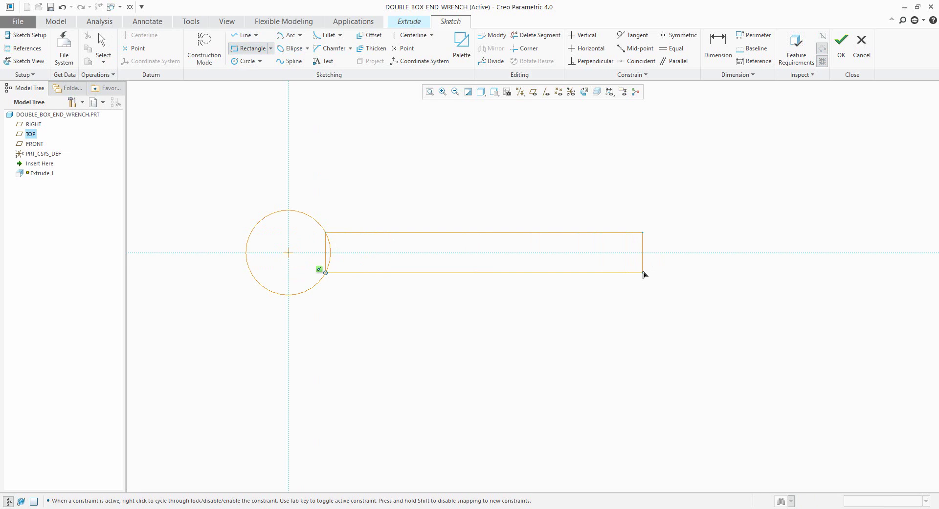
click(643, 272)
middle_click(667, 321)
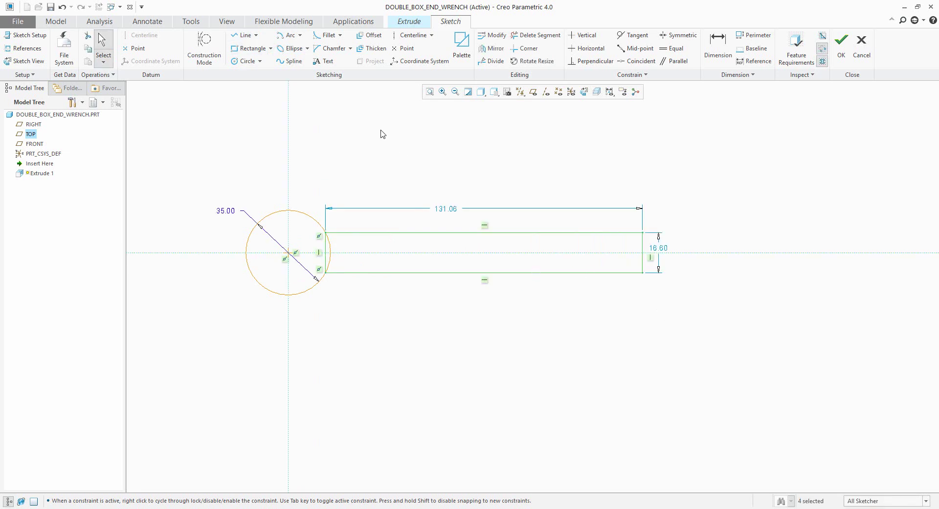
click(537, 35)
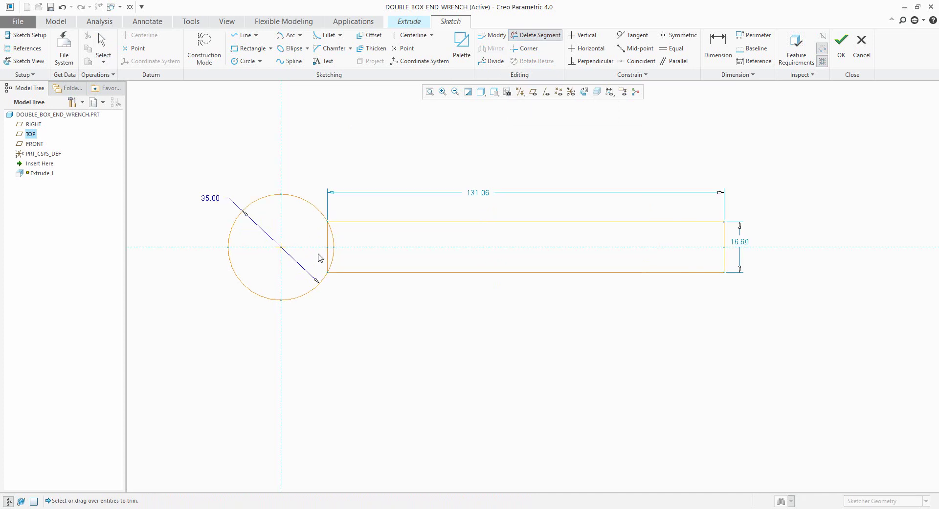
scroll(319, 258, up, 1)
click(333, 241)
click(328, 264)
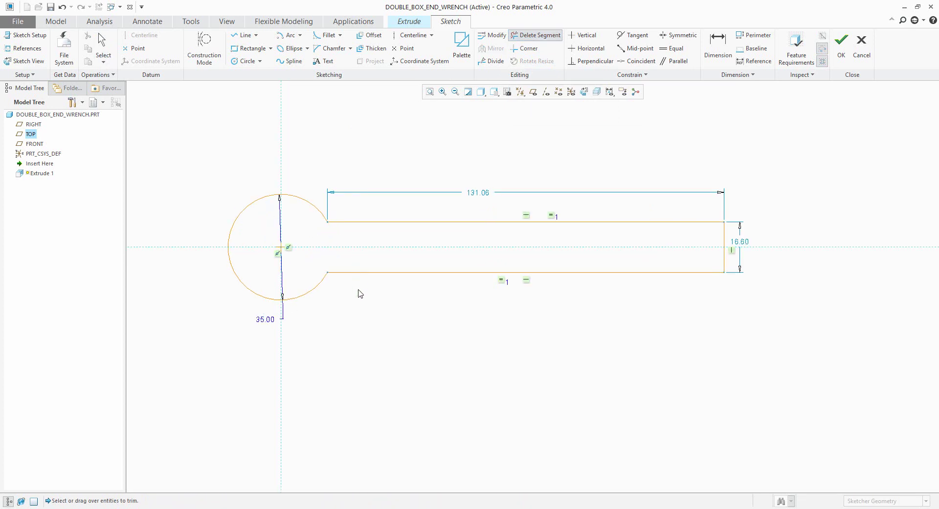
middle_click(358, 293)
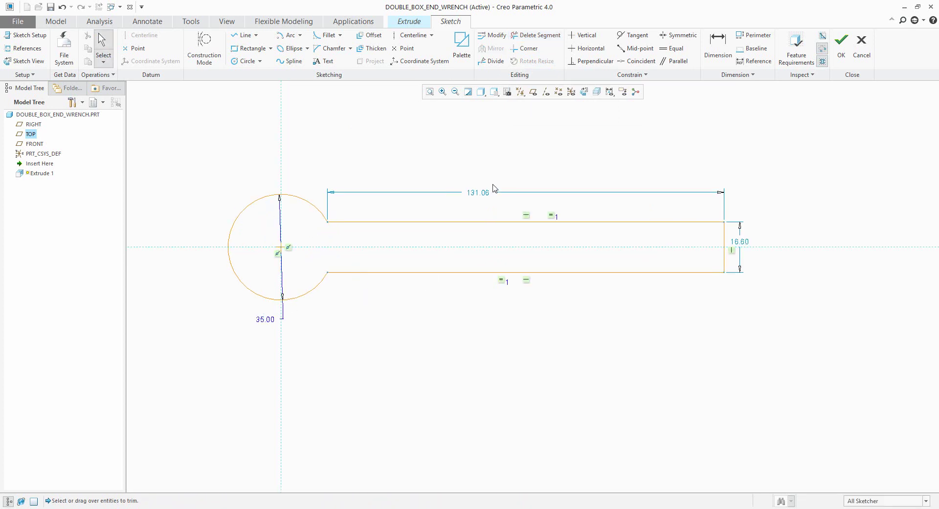
Add a 40 diameter circle centred at the bar's right end
click(244, 60)
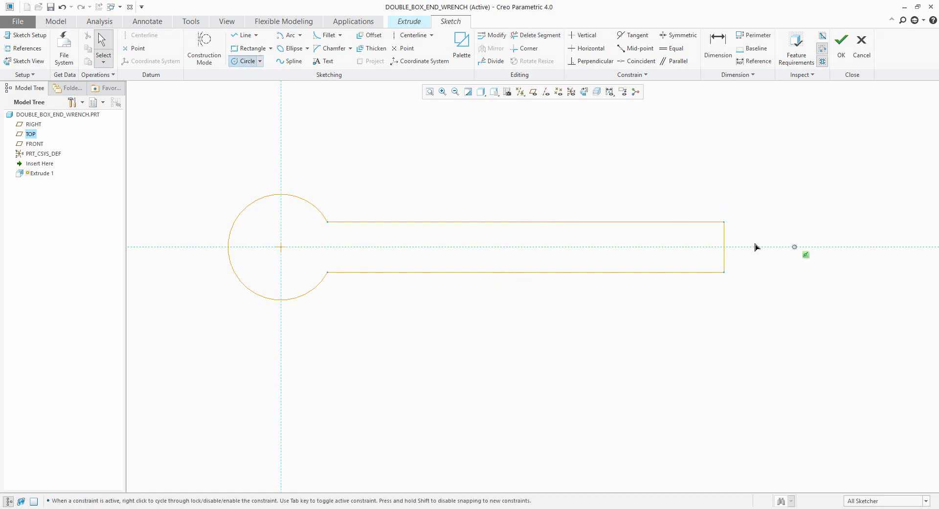
click(725, 247)
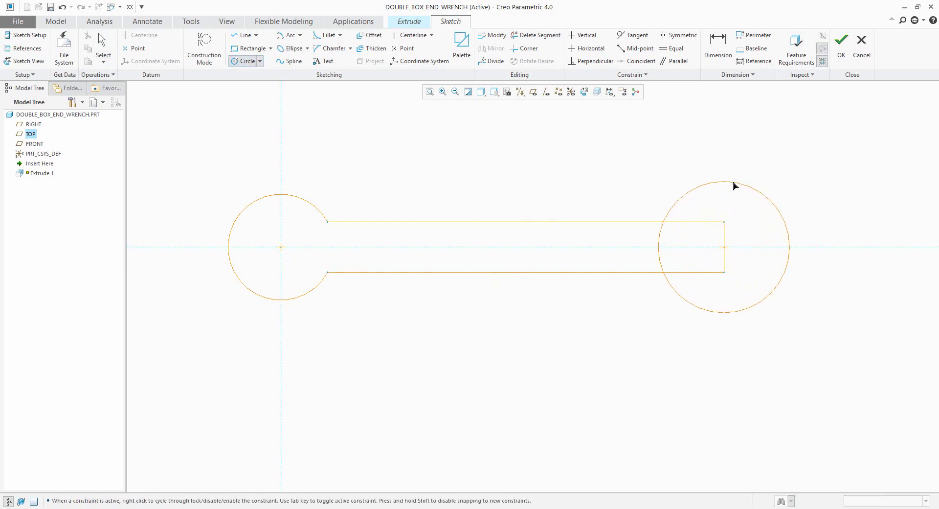
click(734, 182)
middle_click(687, 169)
double_click(640, 184)
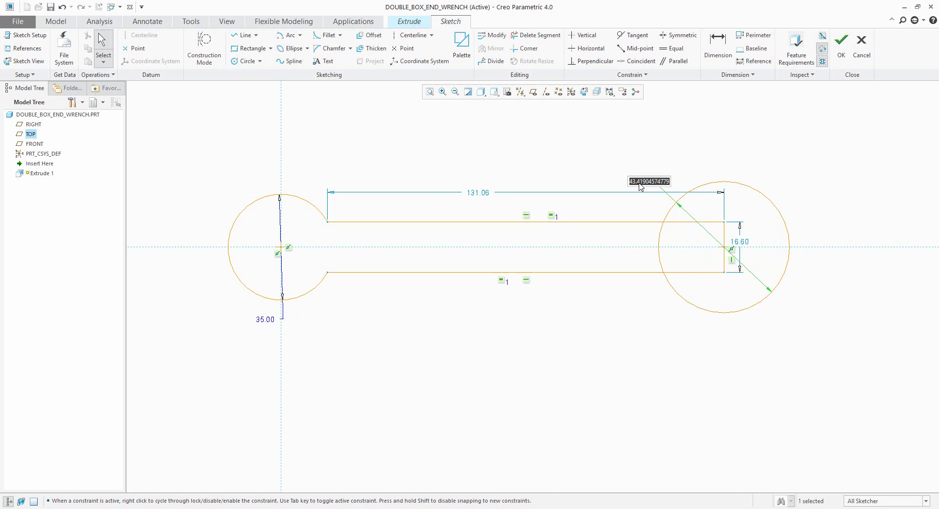
text(40)
key(Return)
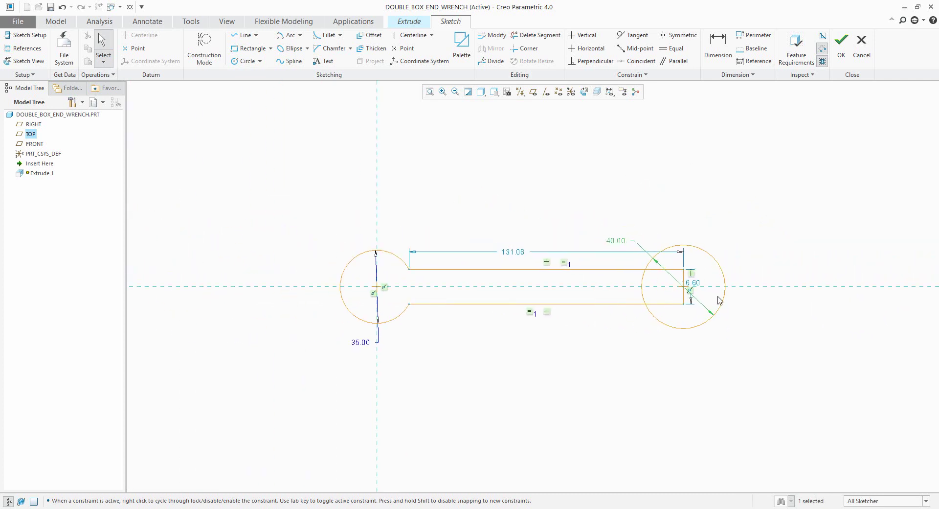
scroll(718, 296, up, 2)
Trim the right circle's inner arc and the bar's right end line
click(523, 34)
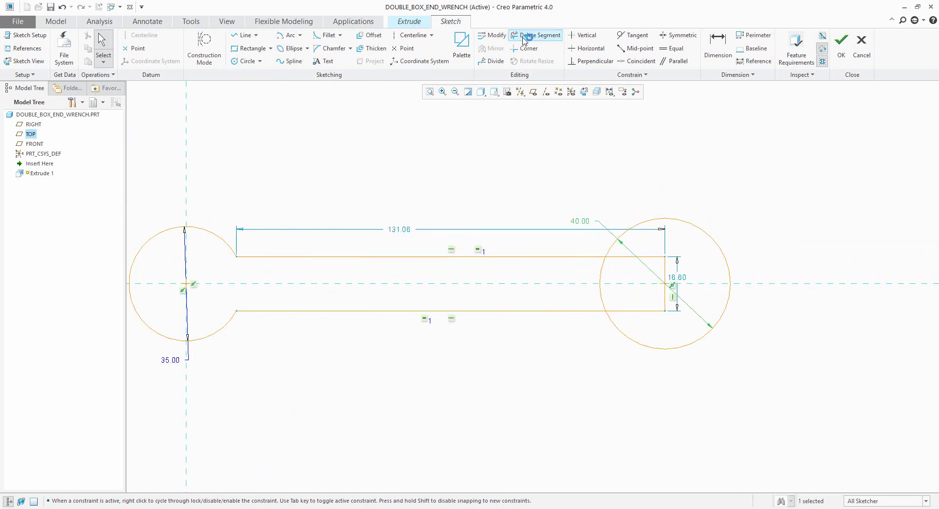
mouse_move(586, 270)
mouse_down()
mouse_move(623, 274)
mouse_move(584, 298)
mouse_move(666, 248)
mouse_move(670, 275)
mouse_move(641, 300)
mouse_move(656, 318)
mouse_move(672, 304)
mouse_move(642, 300)
mouse_up()
middle_click(641, 299)
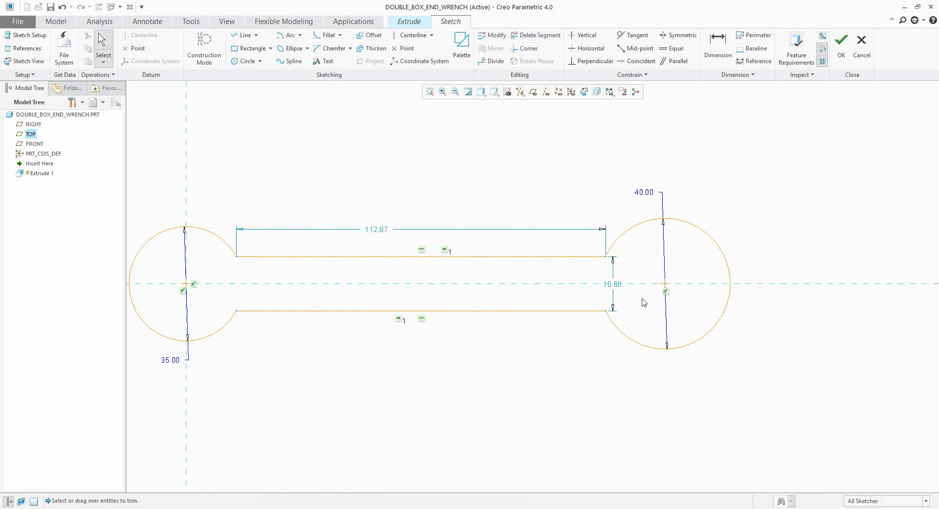
key(ctrl+d)
scroll(641, 305, up, 2)
Dimension the distance between the two circle centres as 150
scroll(644, 298, down, 1)
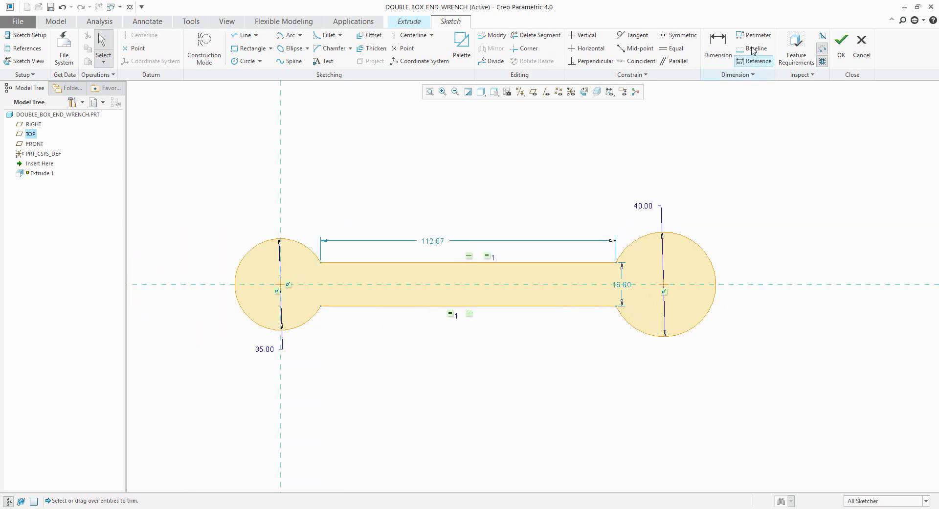
click(718, 47)
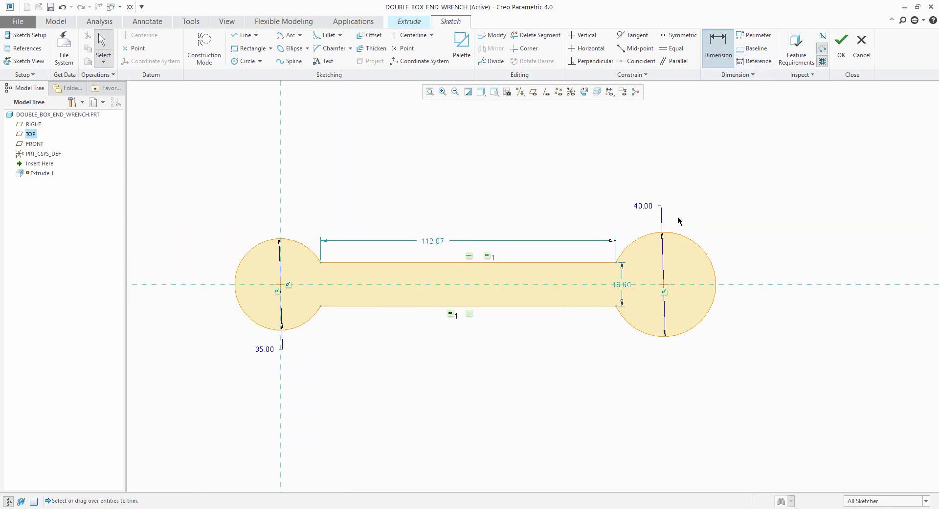
click(281, 286)
middle_click(426, 192)
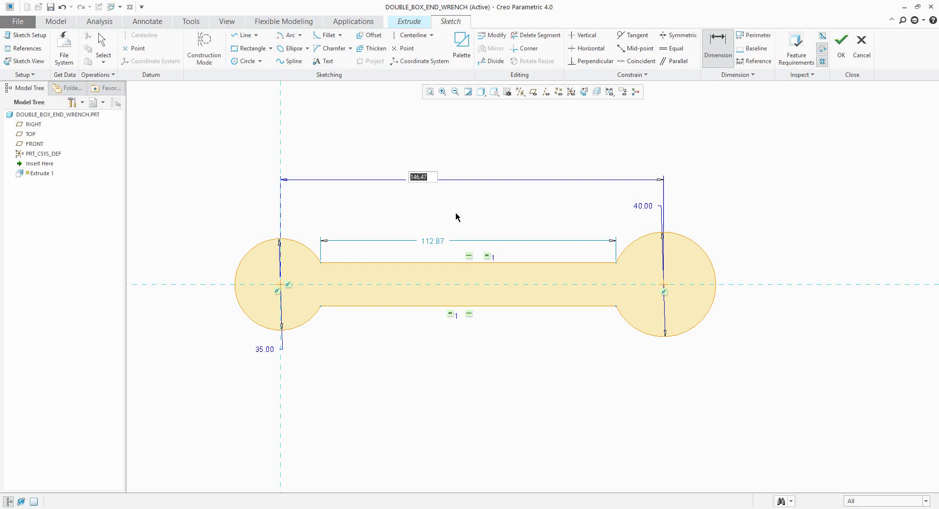
text(150)
key(Return)
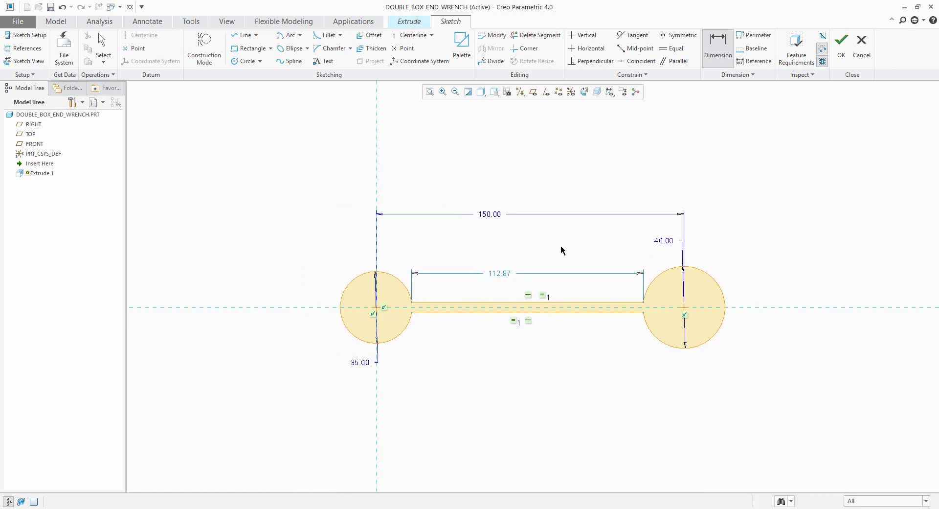
scroll(544, 319, down, 2)
Dimension the handle width between its top and bottom edges as 15
click(564, 295)
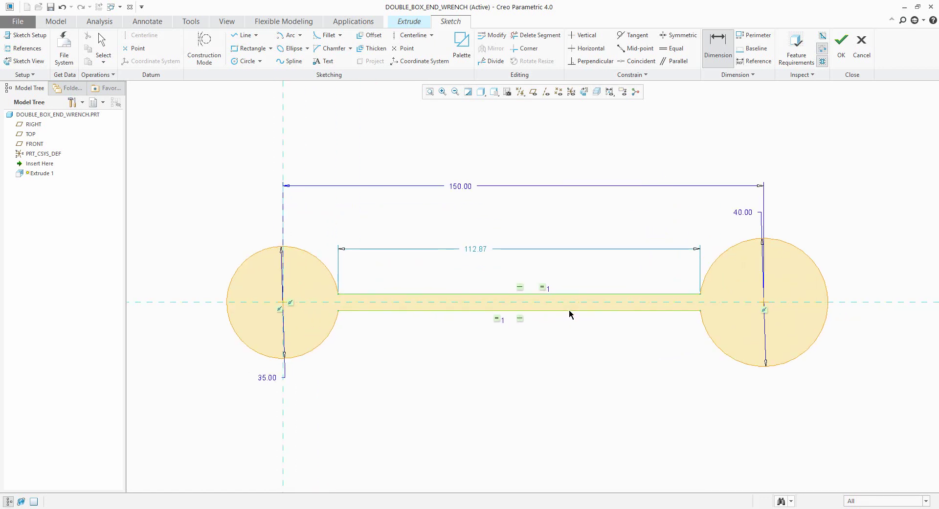
click(569, 311)
middle_click(594, 260)
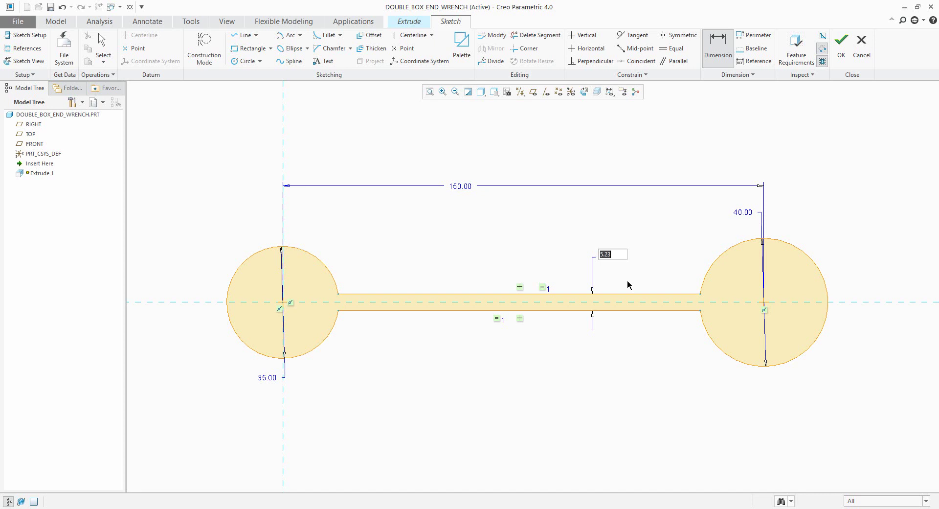
text(15)
key(Return)
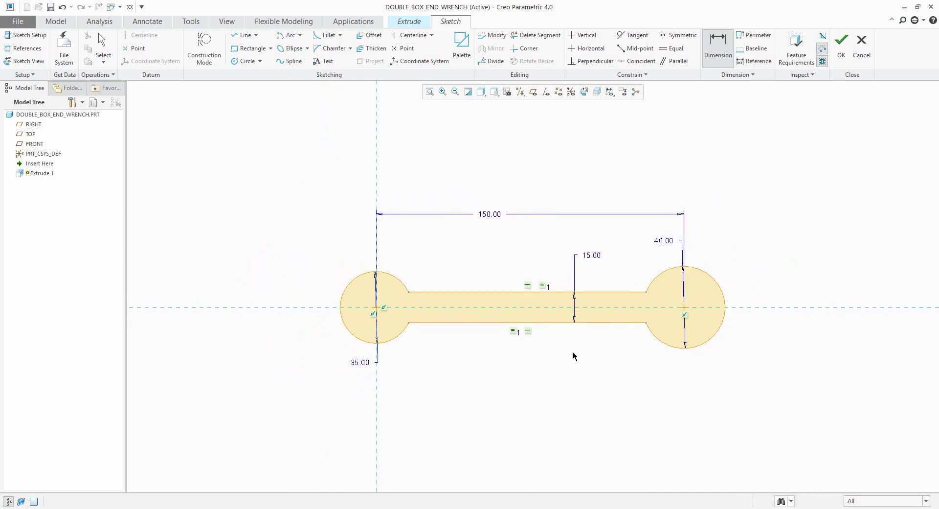
scroll(574, 356, down, 1)
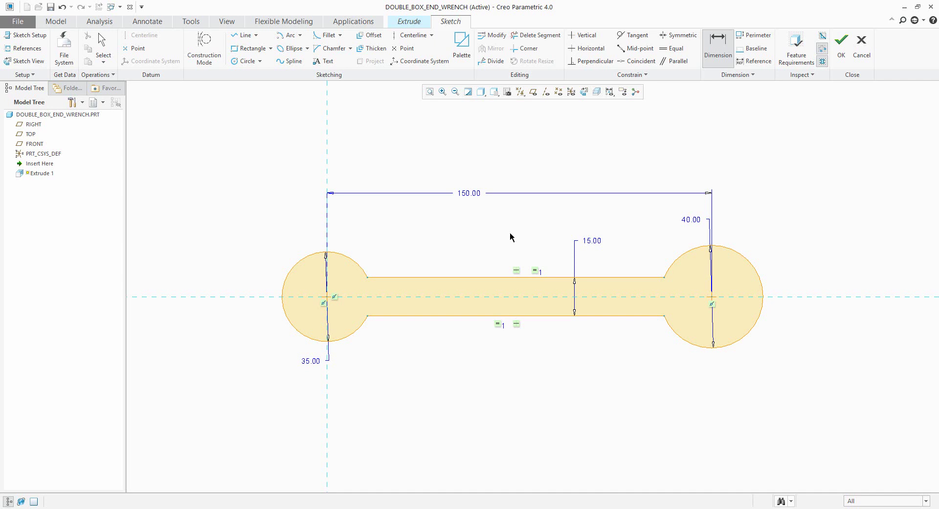
Change the centre-to-centre distance from 150 to 200
double_click(467, 196)
text(200)
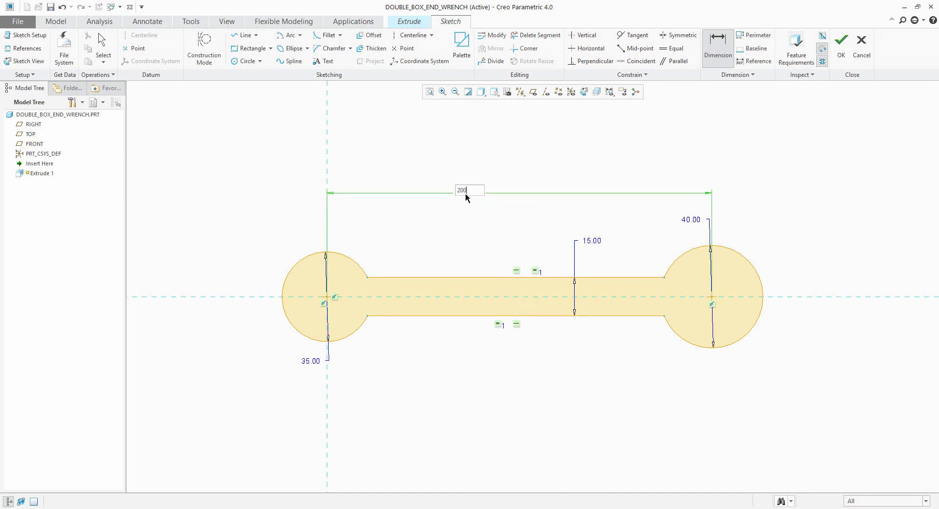
key(Return)
scroll(606, 289, up, 1)
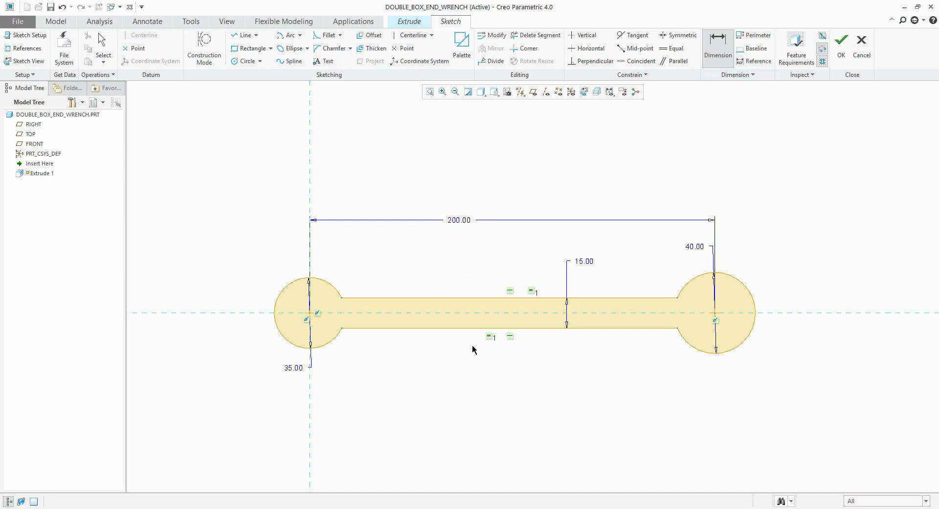
Extrude the wrench profile symmetrically to a depth of 9.25 as Extrude 1
click(841, 41)
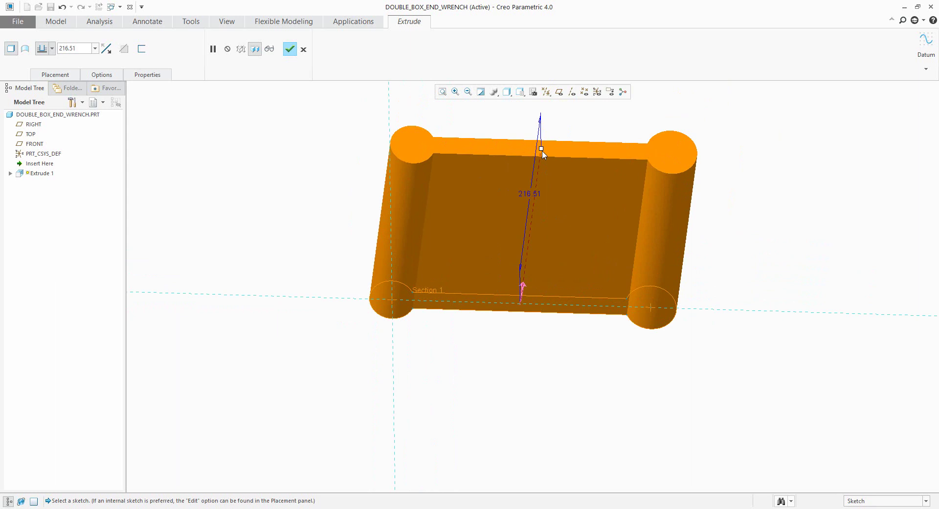
drag(542, 149, 526, 254)
right_click(528, 245)
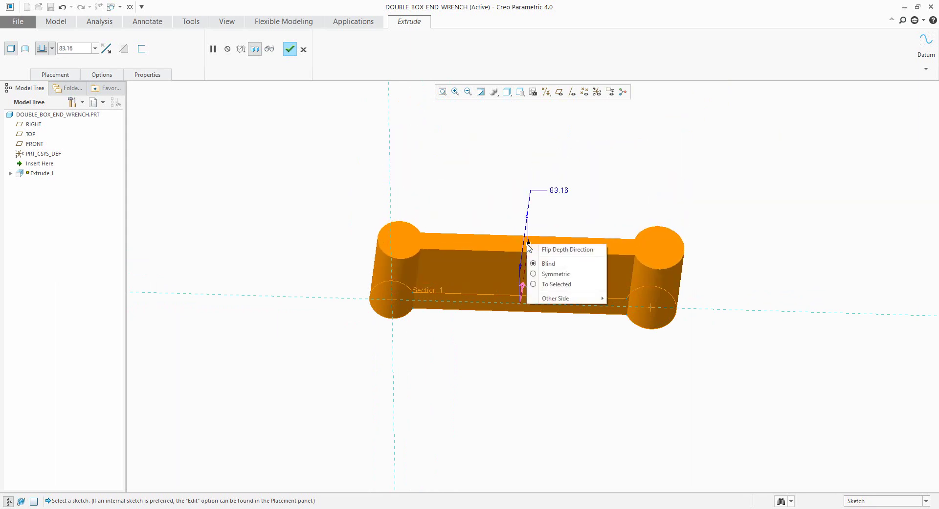
click(553, 273)
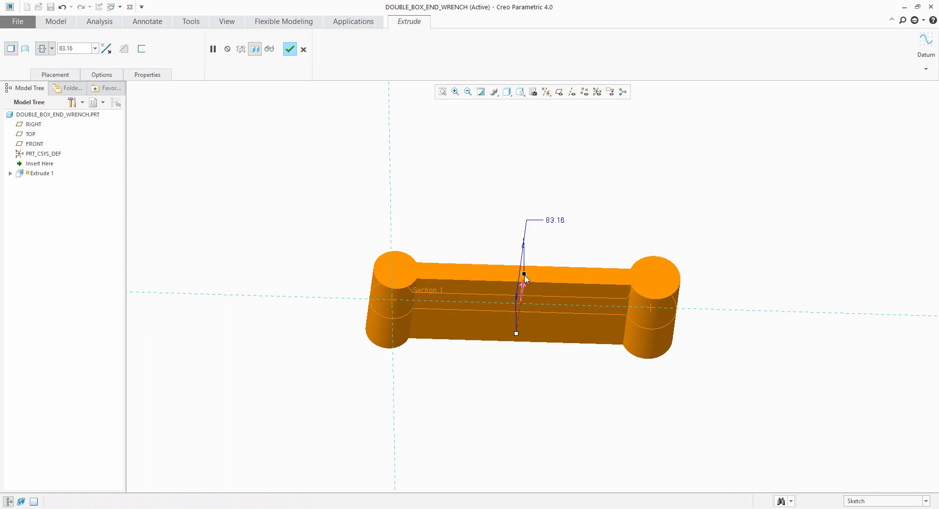
drag(525, 277, 527, 304)
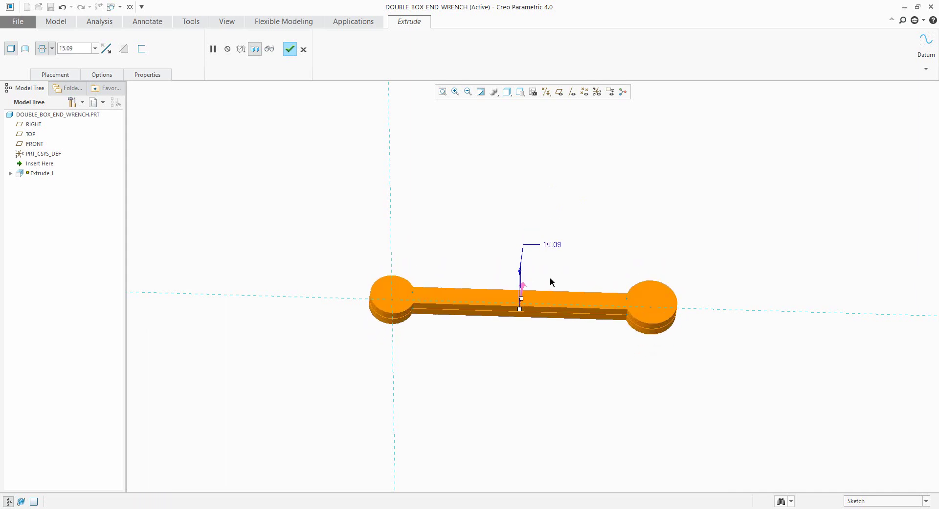
middle_drag(550, 279, 541, 256)
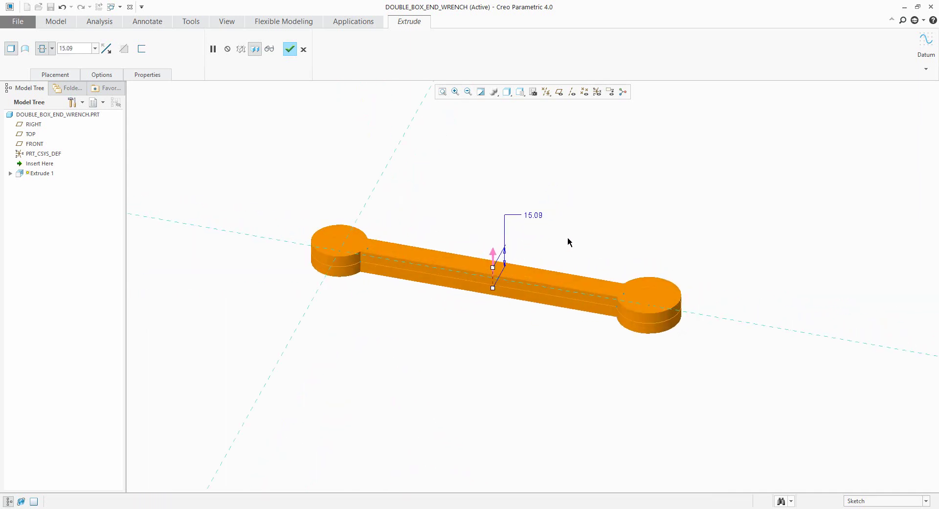
drag(494, 252, 494, 267)
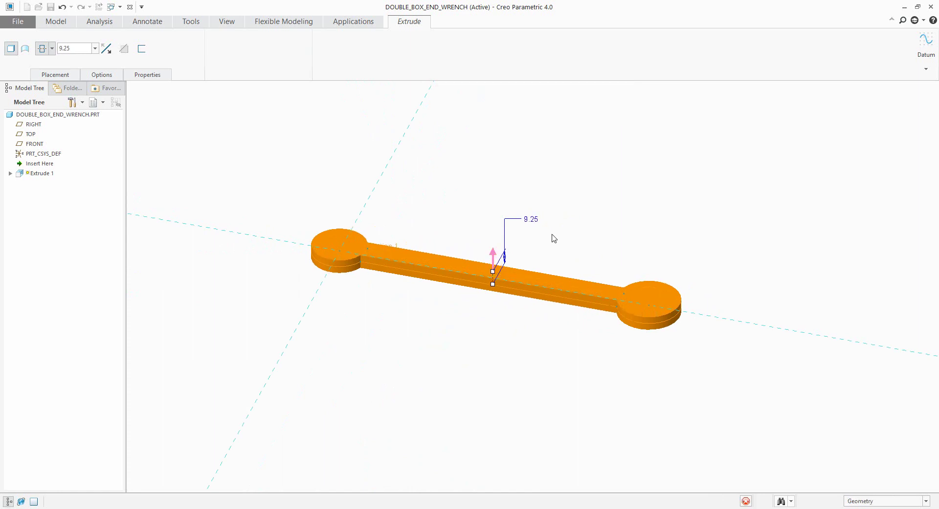
middle_click(553, 238)
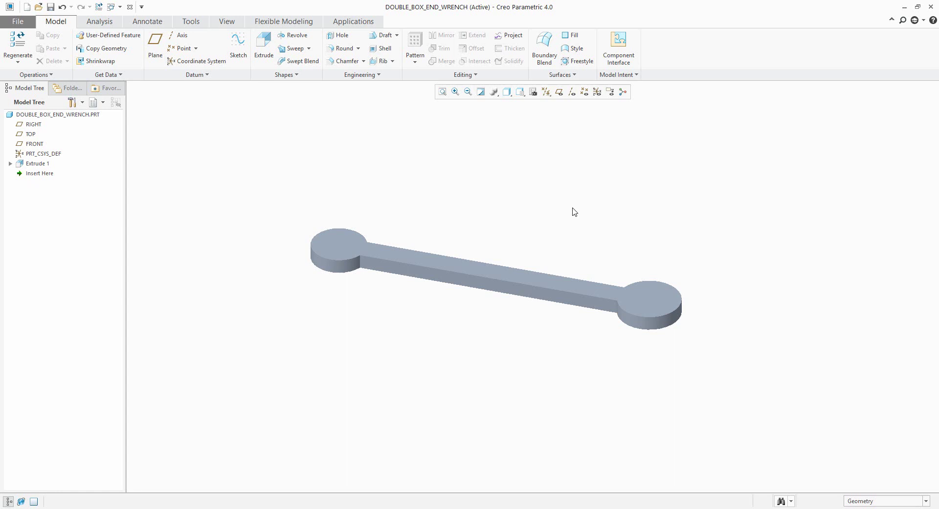
Start a new extrusion sketched face-on on the wrench's top face
click(272, 48)
click(344, 242)
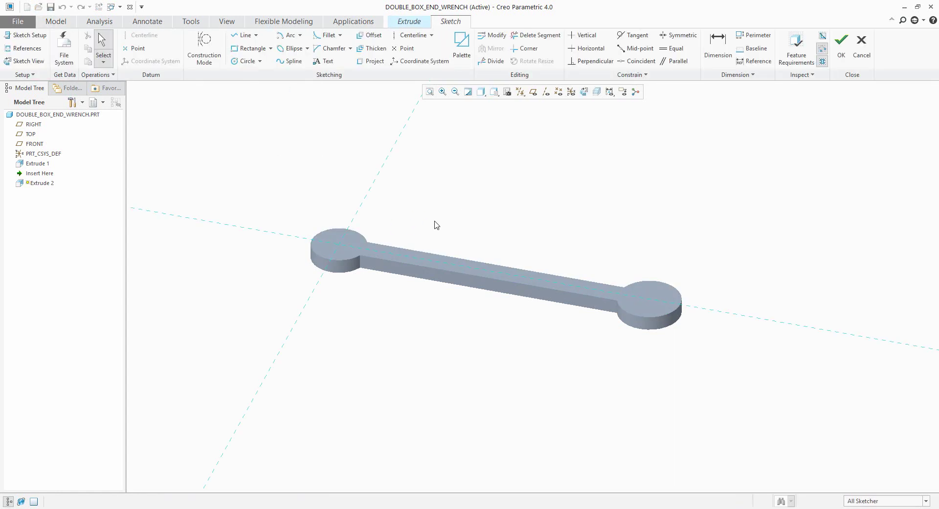
click(584, 92)
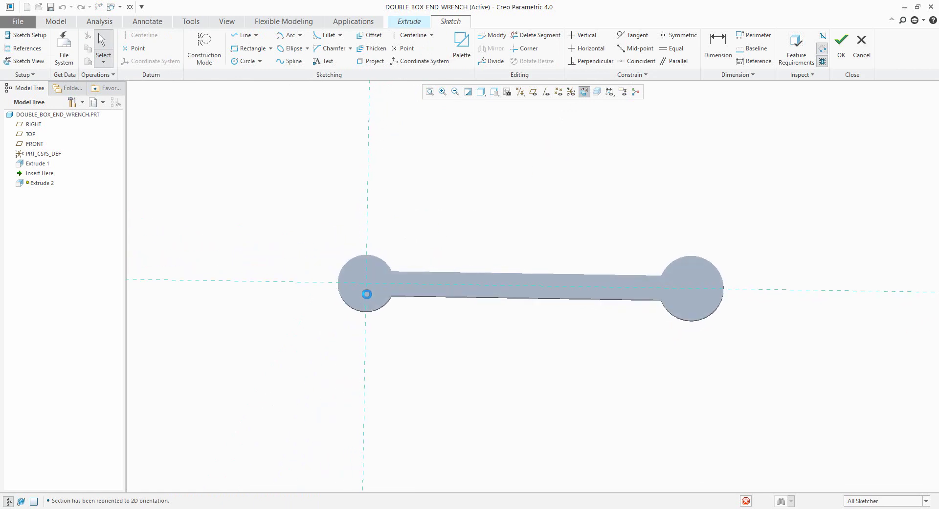
scroll(358, 304, up, 5)
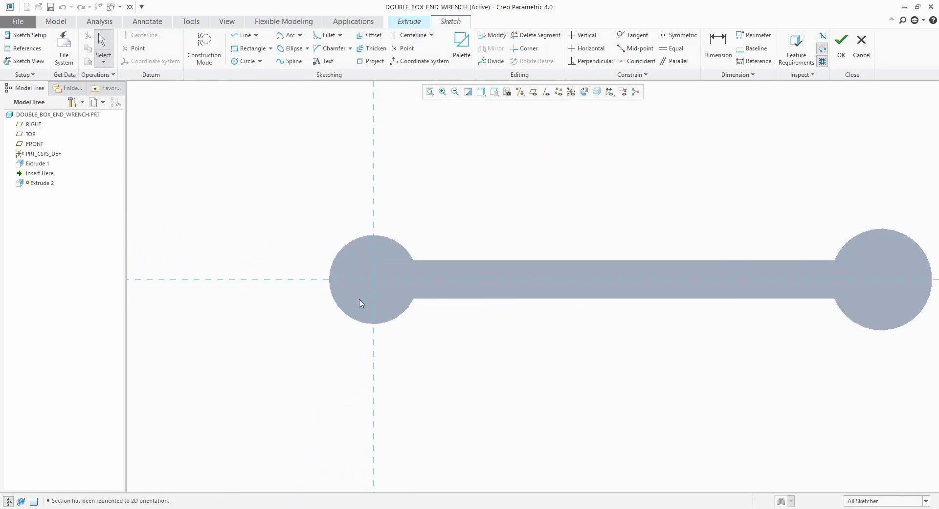
Place a palette 6-sided hexagon on the left end, scaled 10.31 and rotated 90°, in No Hidden display
click(460, 52)
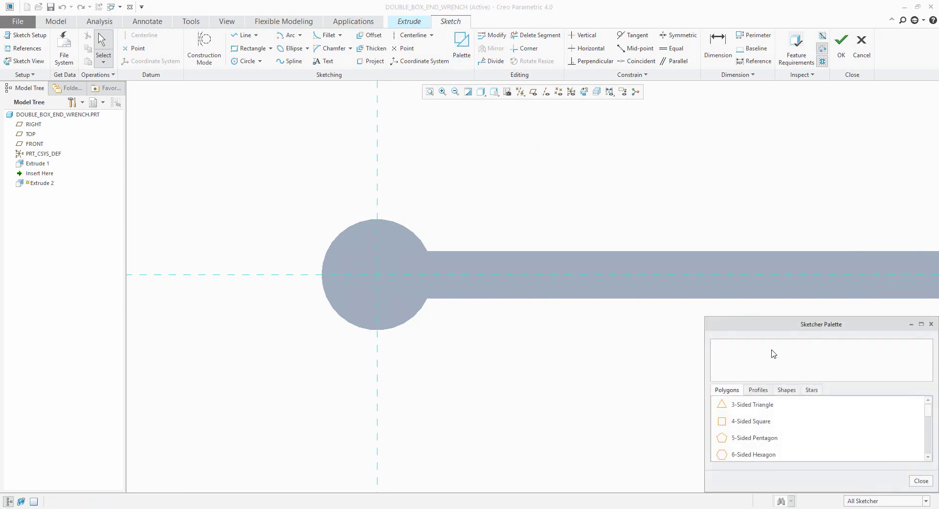
drag(772, 326, 767, 227)
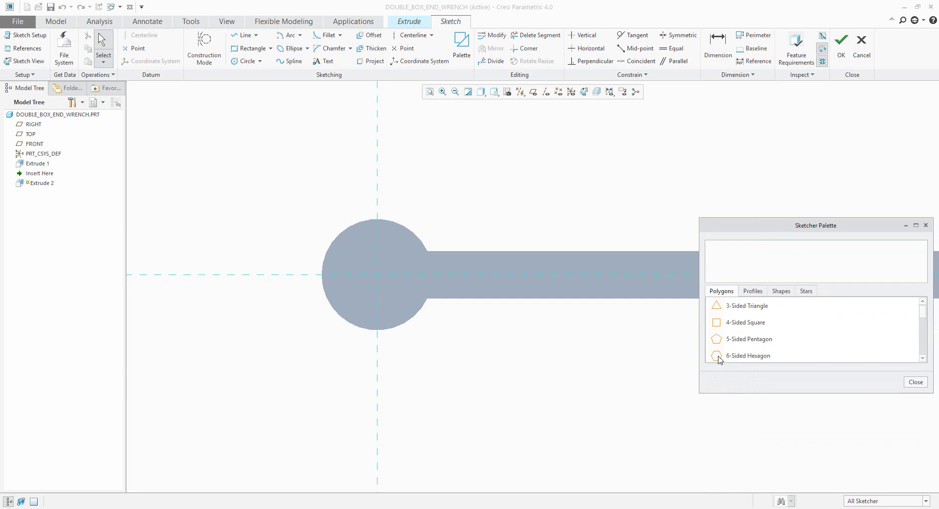
mouse_move(718, 360)
mouse_down()
mouse_move(480, 325)
mouse_move(477, 345)
mouse_move(411, 322)
mouse_move(377, 274)
mouse_up()
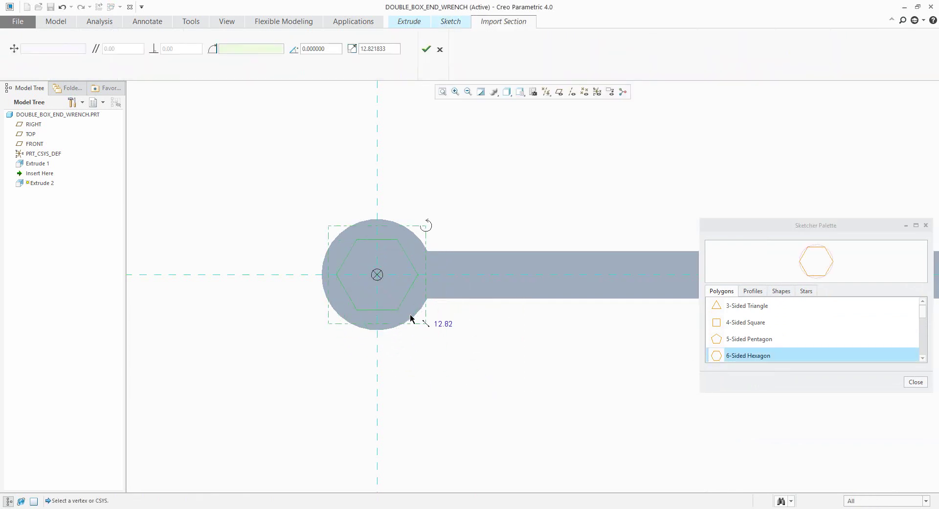
click(508, 92)
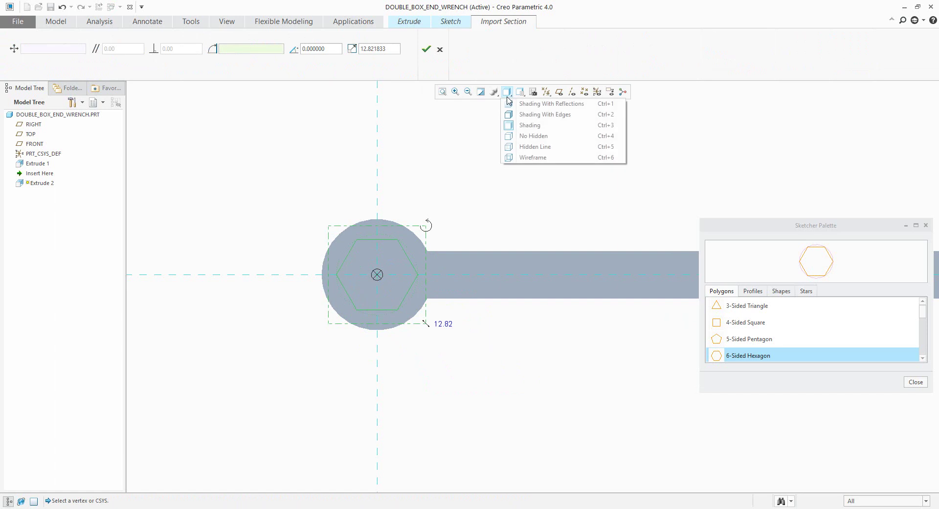
click(515, 140)
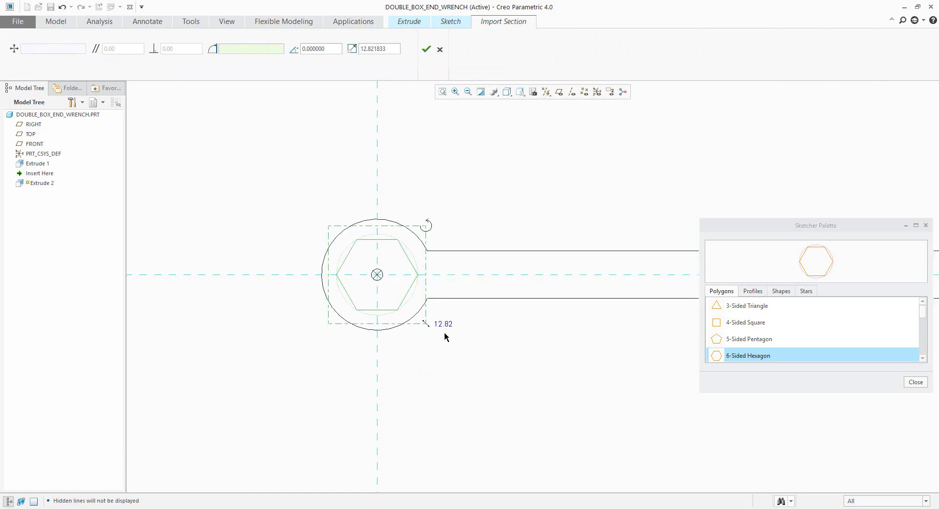
drag(426, 324, 416, 314)
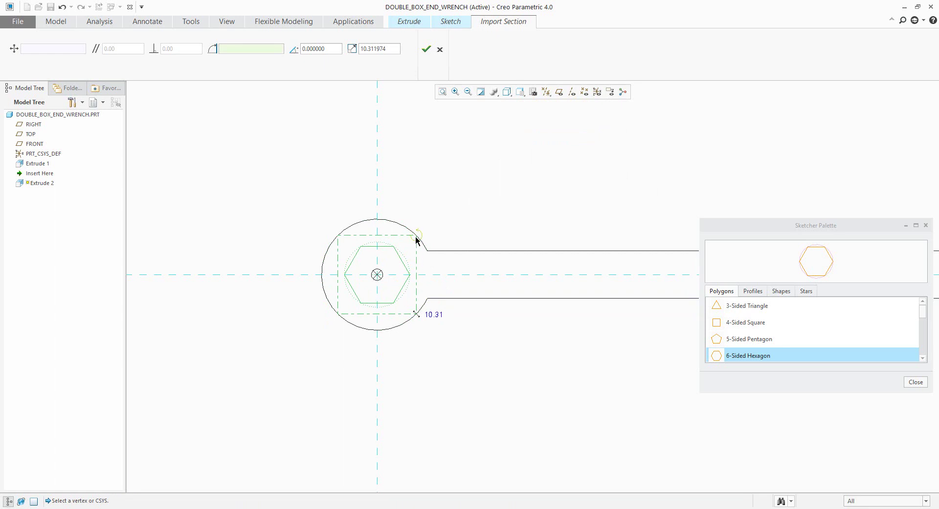
drag(416, 235, 331, 230)
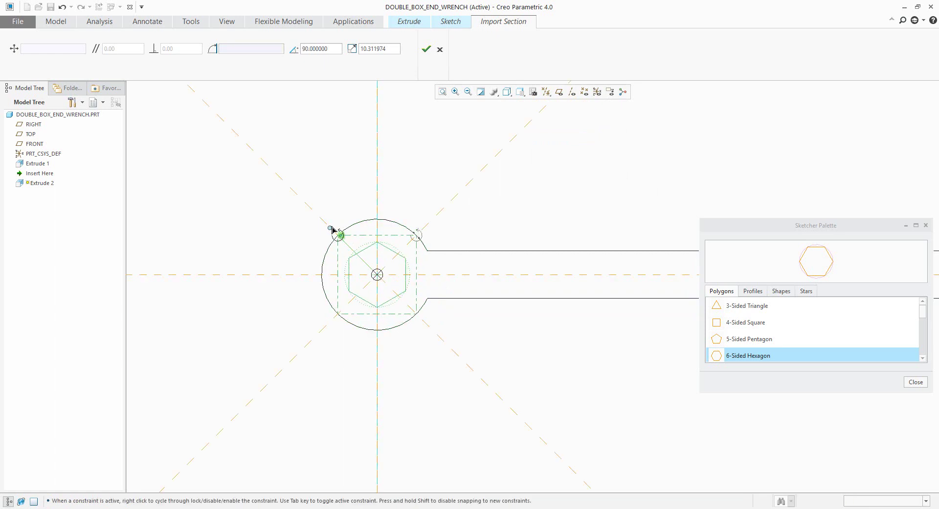
click(426, 49)
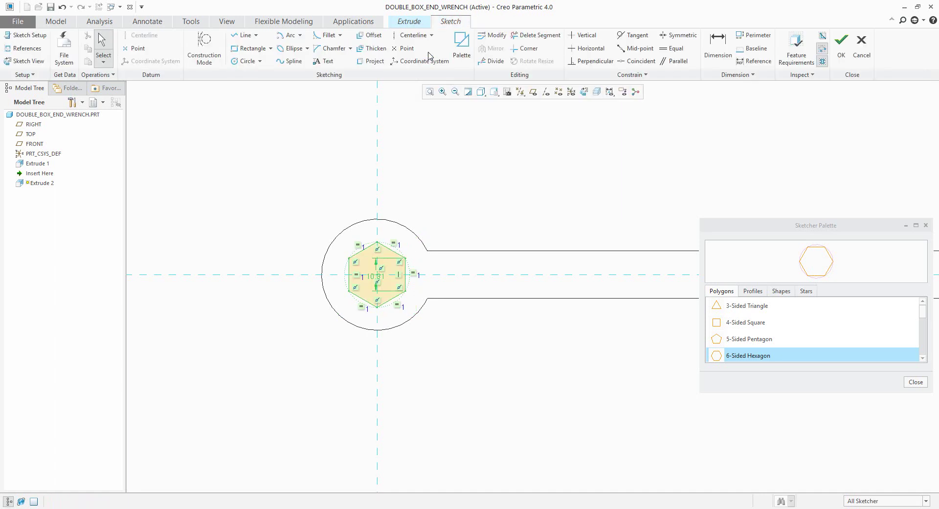
Dimension the left hexagon 22 across flats, removing the conflicting 10.31 dimension, and close the palette
click(718, 45)
scroll(406, 294, up, 2)
click(405, 280)
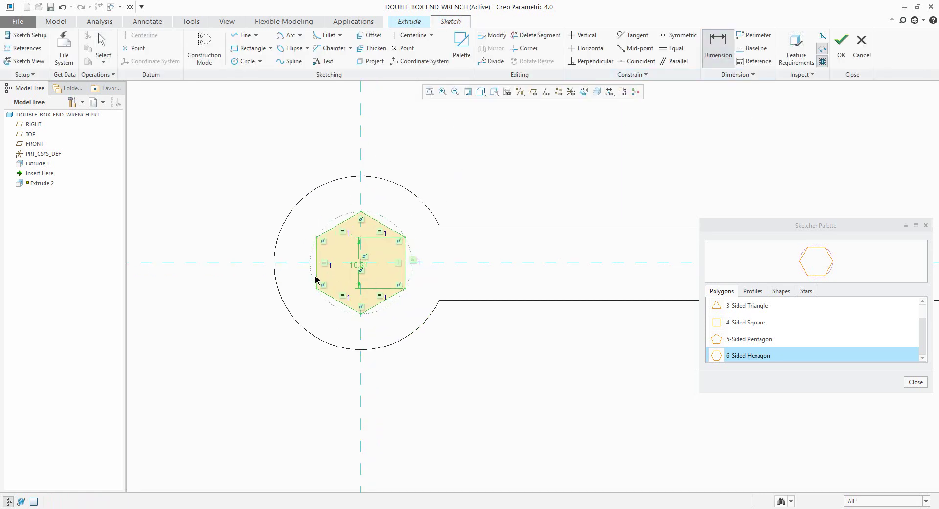
click(318, 277)
scroll(335, 289, down, 3)
middle_click(384, 356)
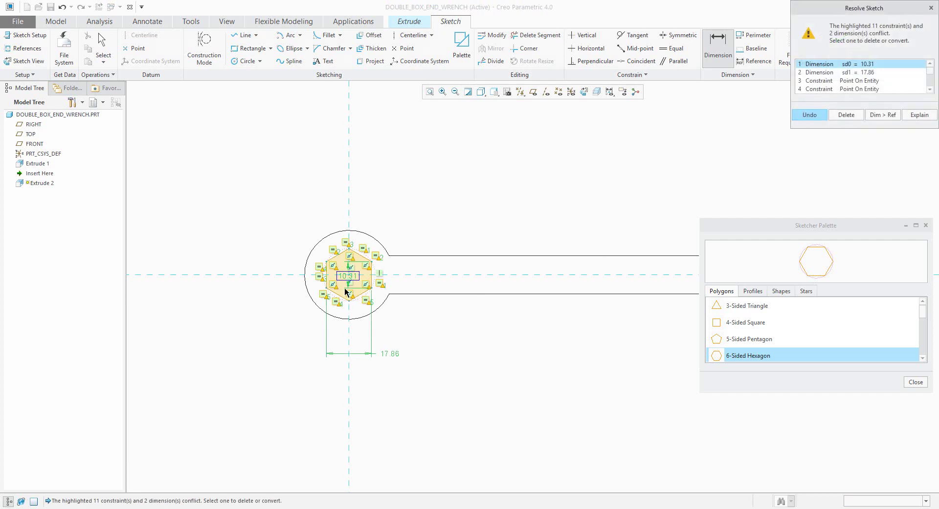
click(848, 116)
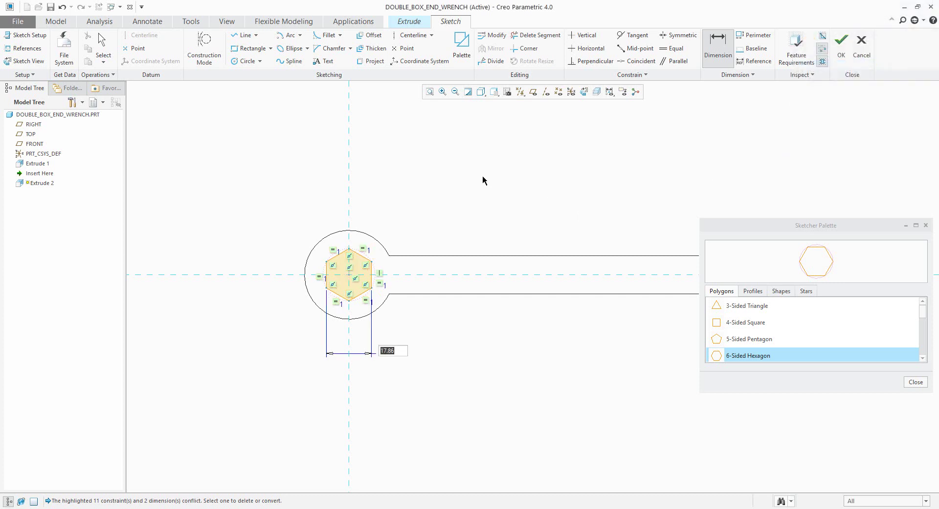
text(22)
key(Return)
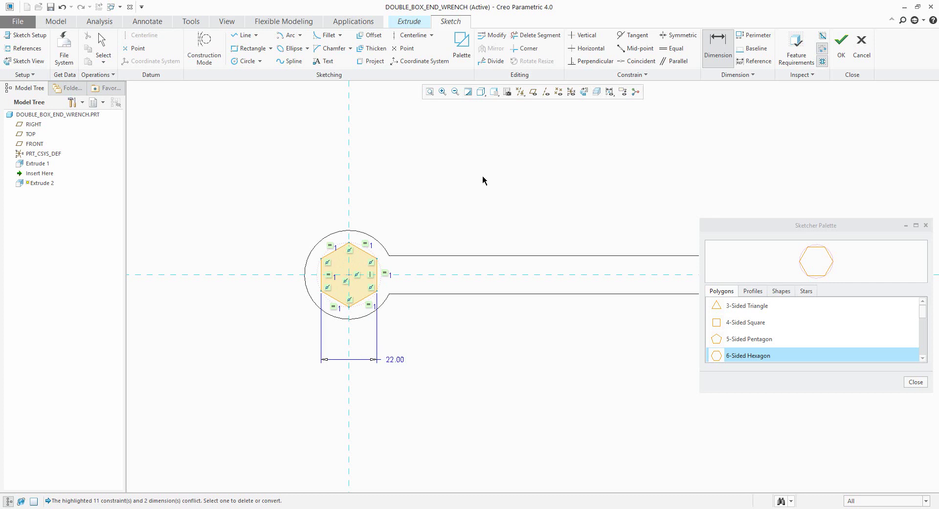
drag(761, 229, 500, 97)
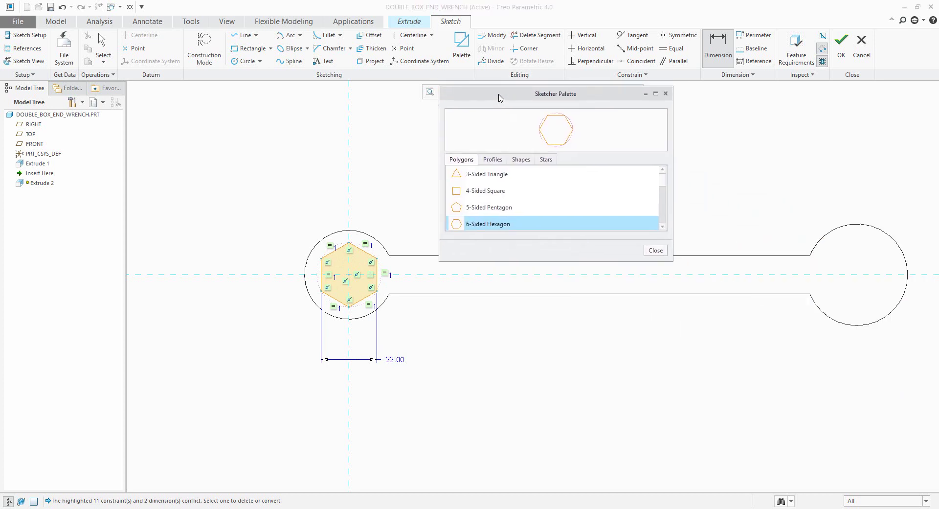
click(656, 252)
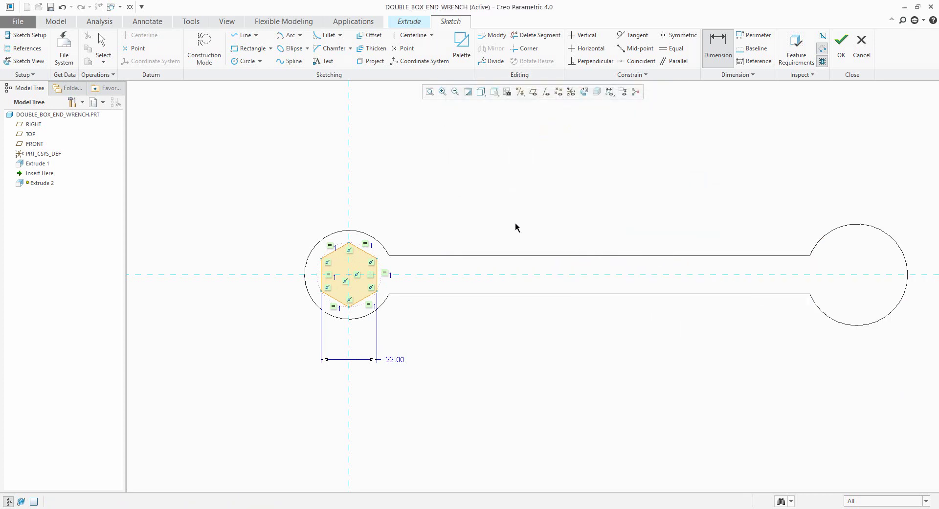
Add the right circle's edge as a sketch reference
shift+middle_drag(591, 229, 478, 230)
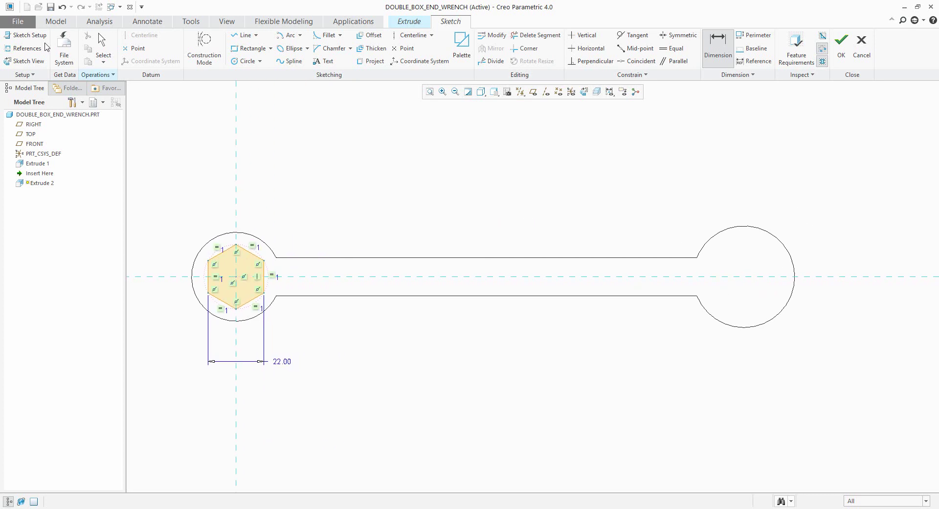
click(22, 48)
click(724, 231)
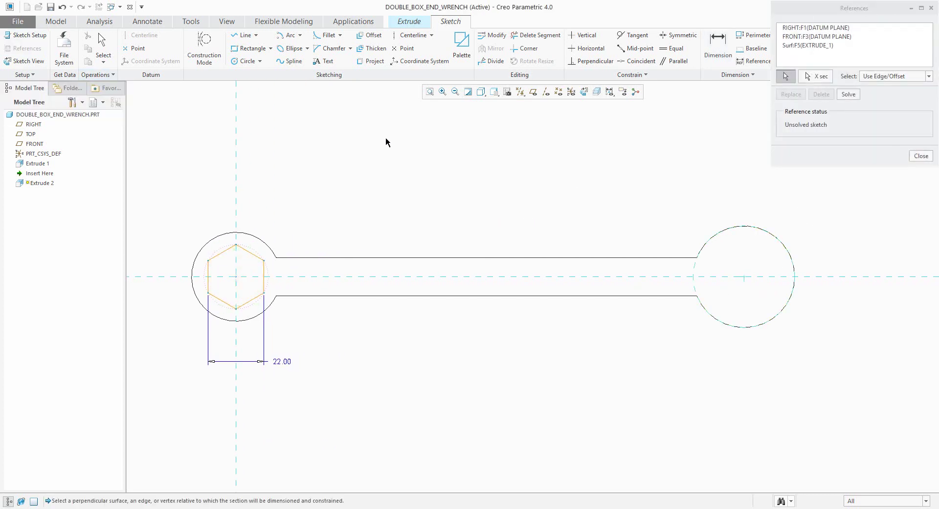
Place a 6-sided hexagon centred on the right circle, rotated 90°
click(462, 46)
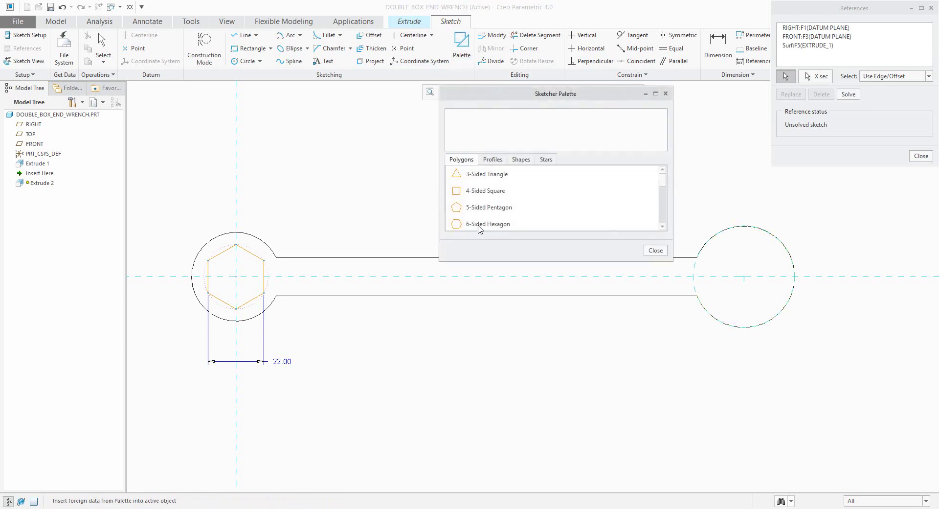
double_click(479, 224)
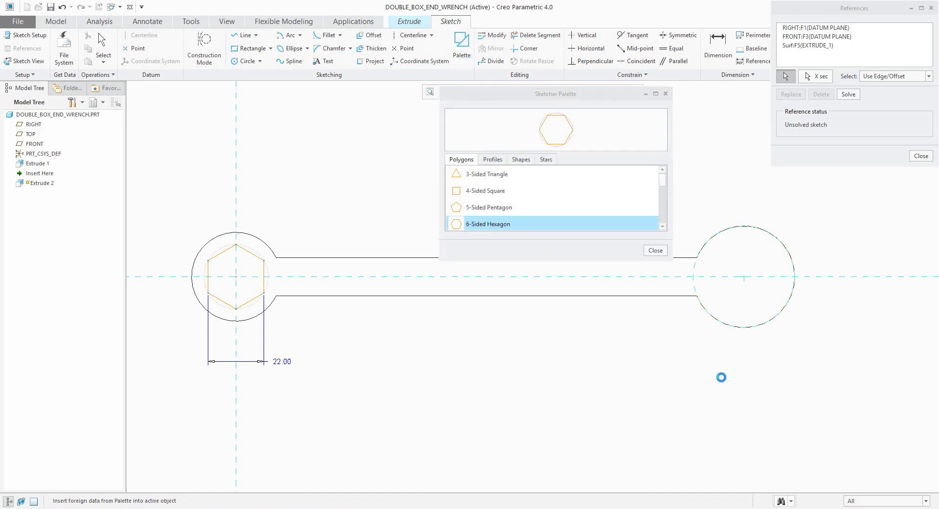
click(722, 375)
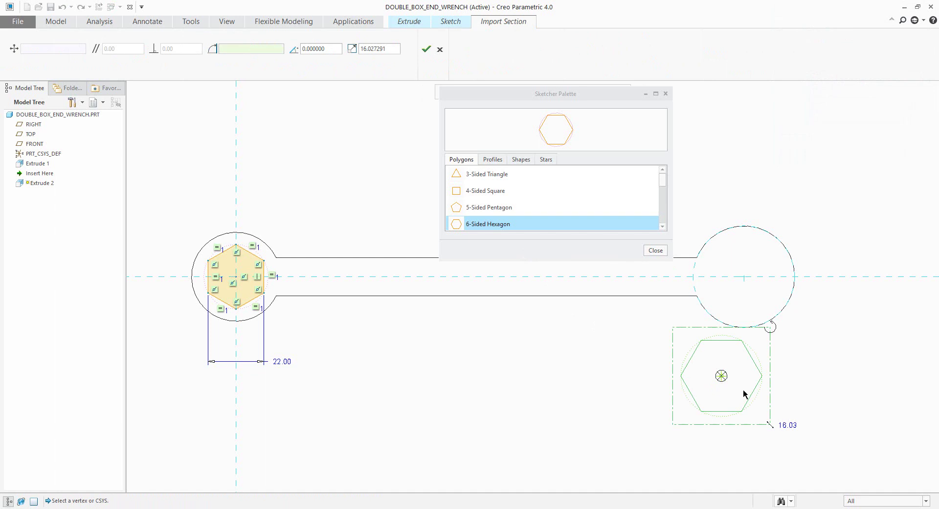
drag(721, 375, 744, 277)
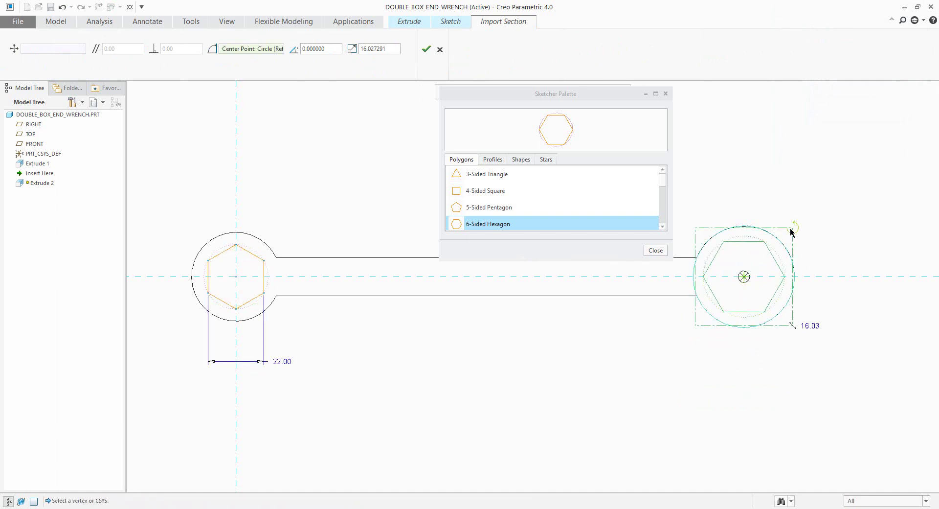
drag(792, 229, 695, 228)
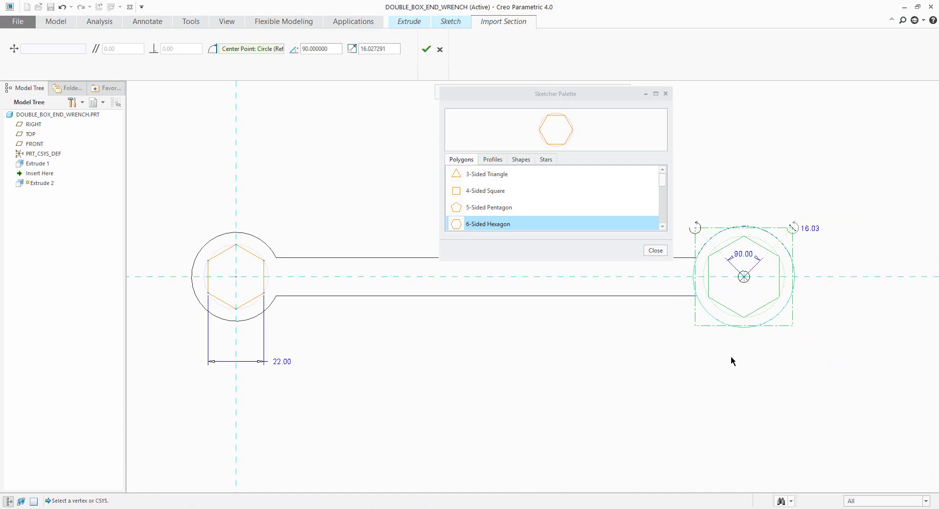
click(658, 250)
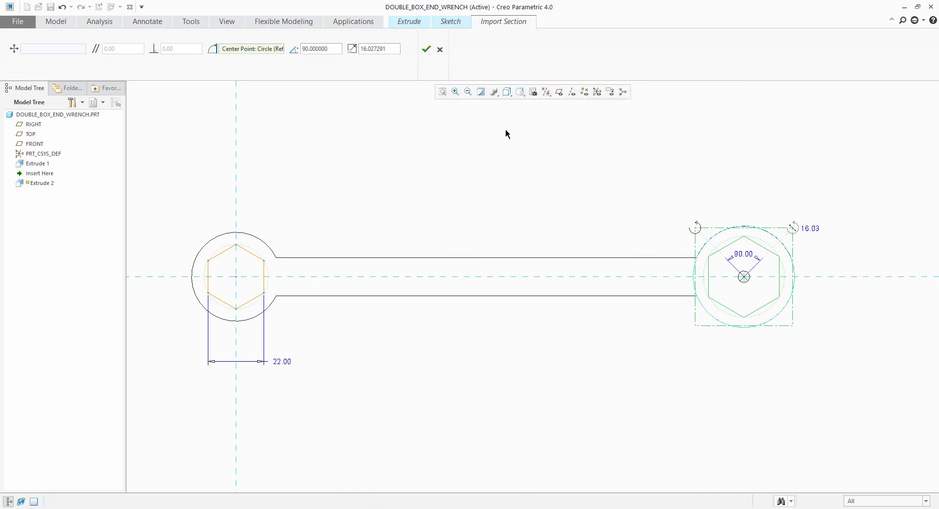
click(426, 49)
click(718, 45)
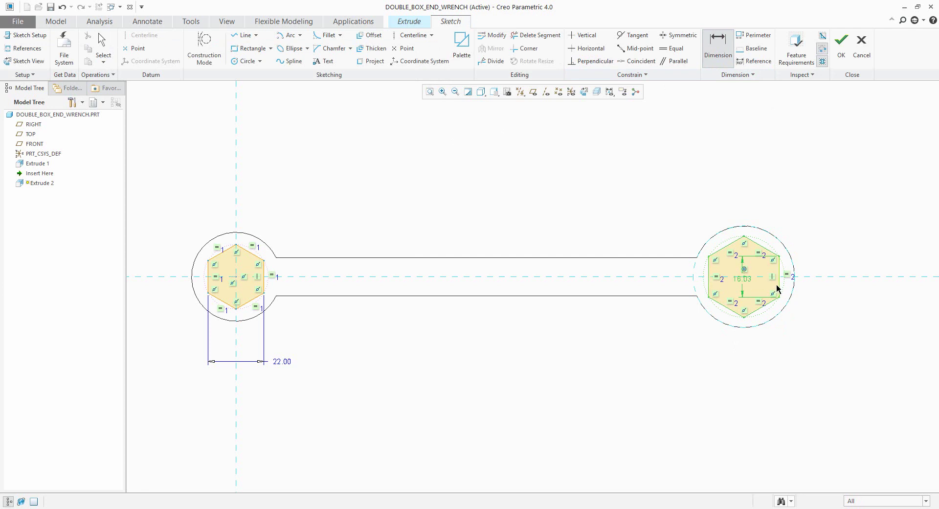
Set the right hexagon to 30 across flats, converting its conflicting 16.03 dimension to a reference
middle_click(787, 385)
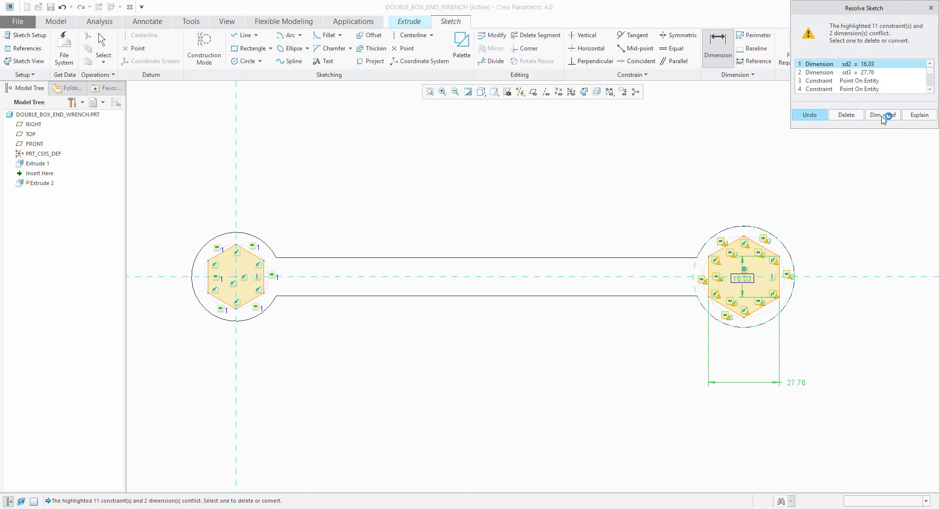
click(886, 116)
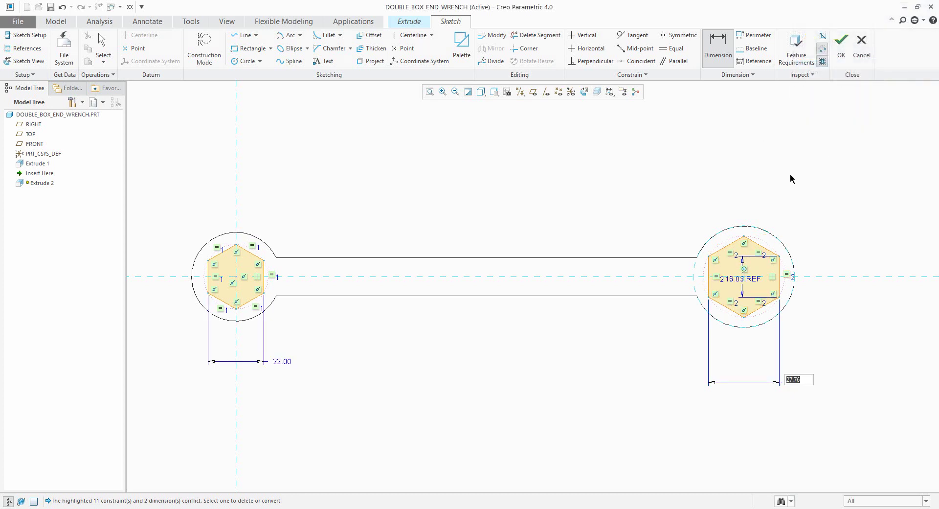
drag(773, 278, 832, 217)
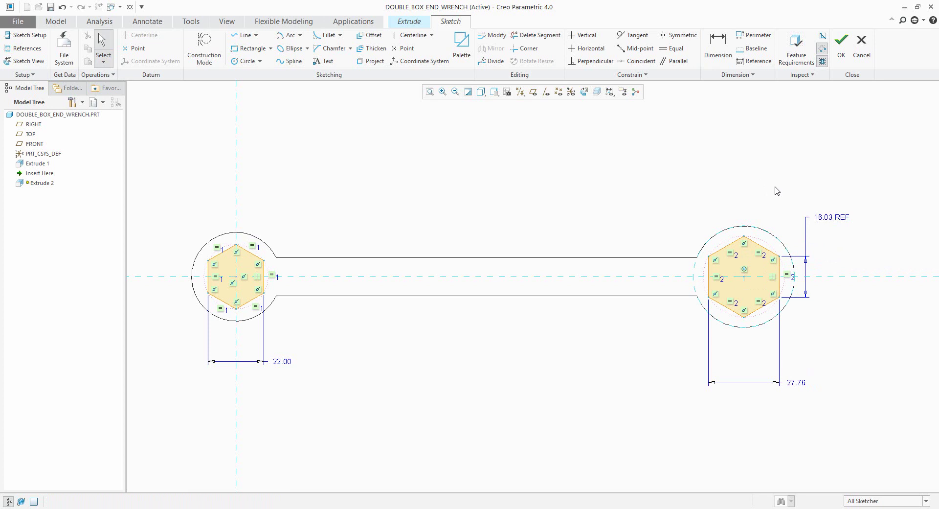
double_click(796, 382)
text(30)
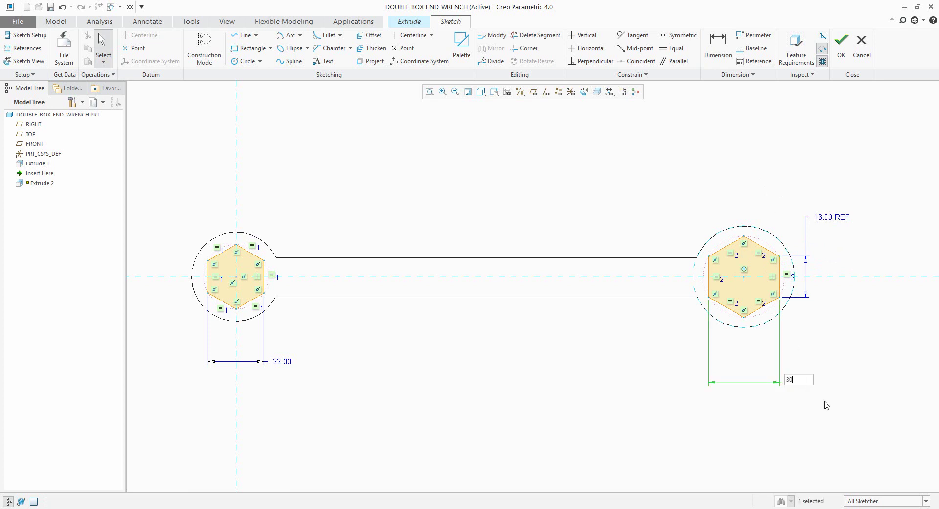
key(Return)
click(833, 442)
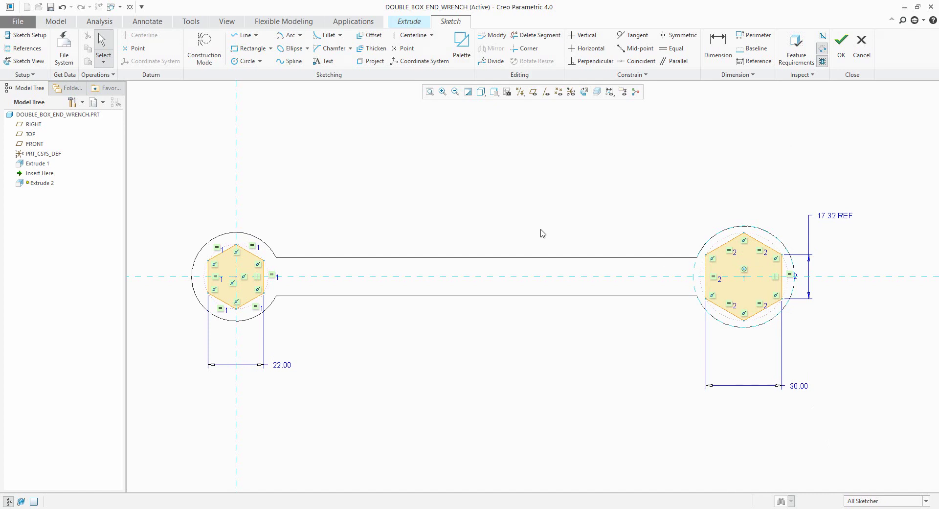
Finish the hexagon sketch and switch the display to Shading With Edges
click(842, 42)
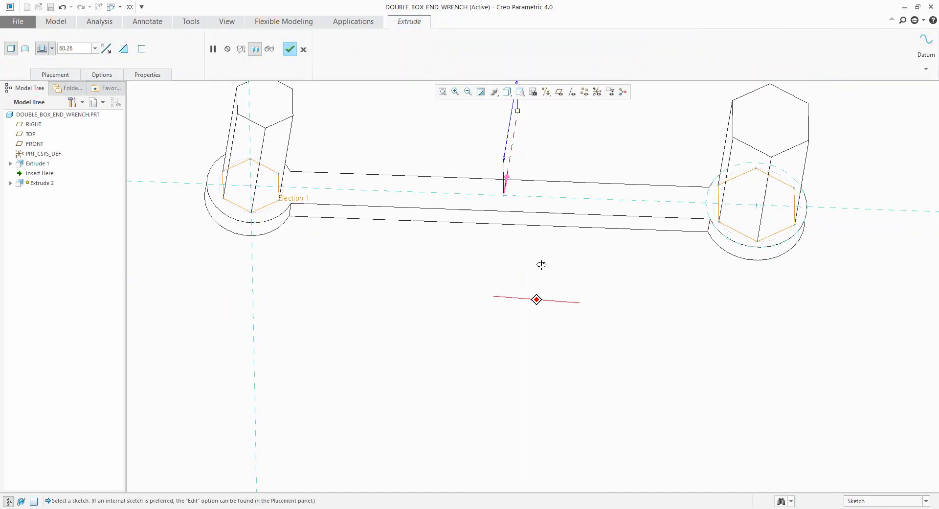
click(514, 96)
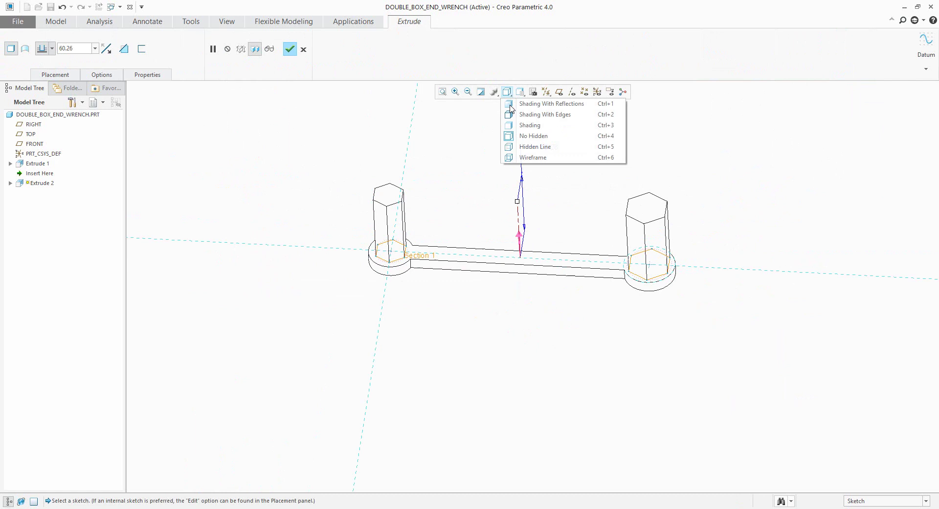
click(531, 114)
mouse_move(535, 185)
shift+middle_down()
mouse_move(505, 235)
mouse_move(498, 286)
shift+middle_up()
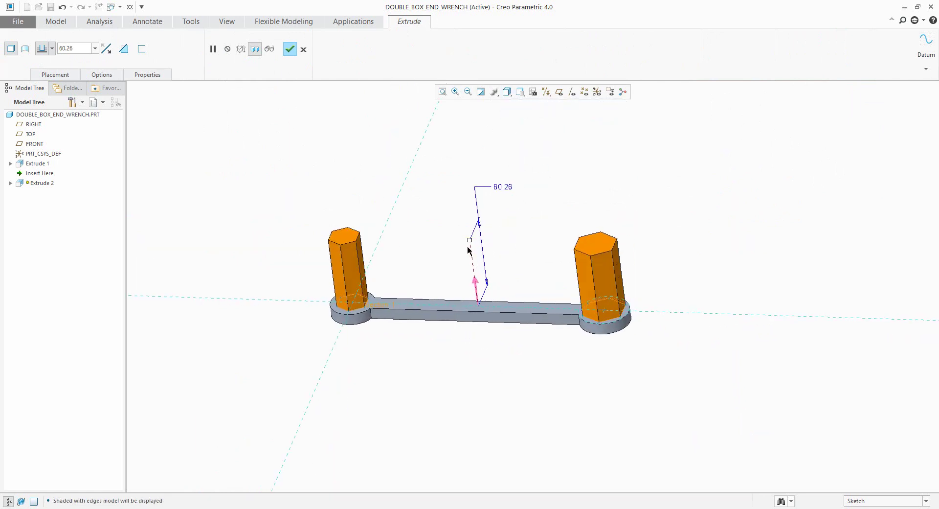
Flip the hexagon extrusion into the wrench to remove material Through All
drag(471, 244, 506, 389)
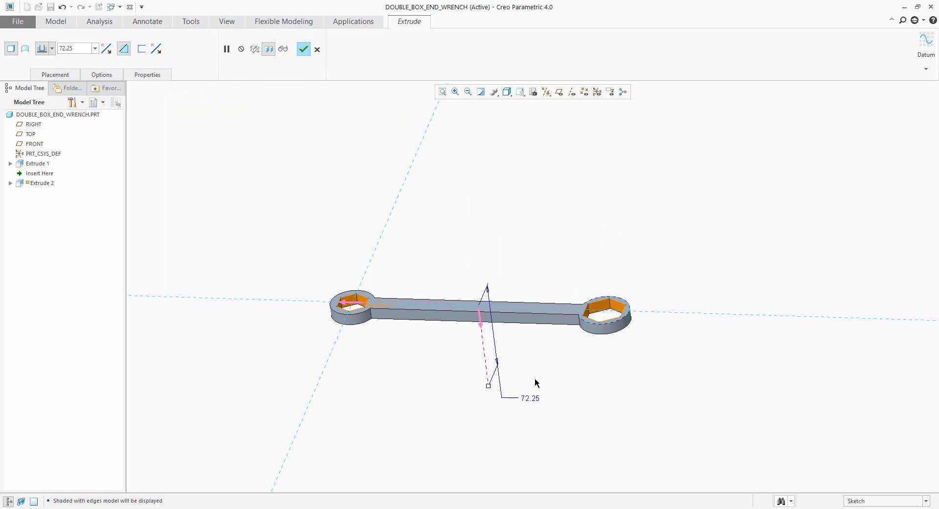
drag(488, 386, 460, 336)
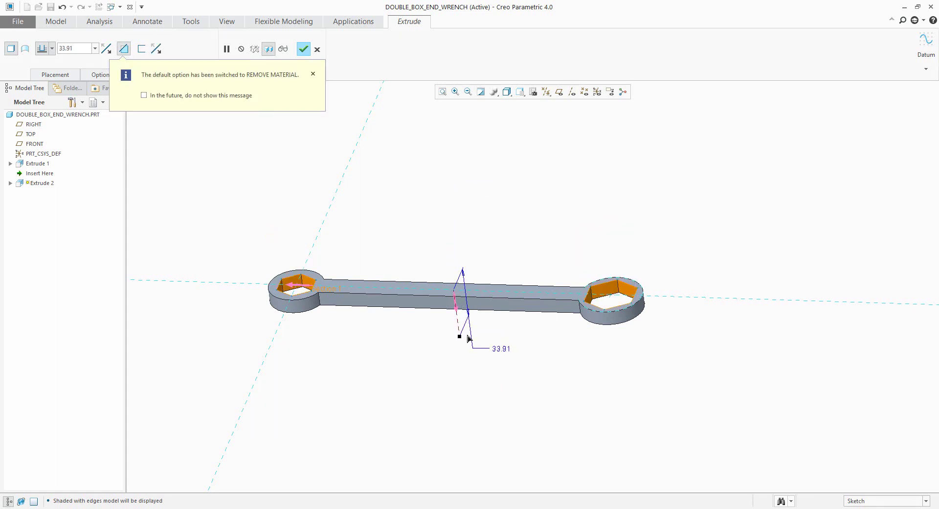
click(52, 48)
click(42, 105)
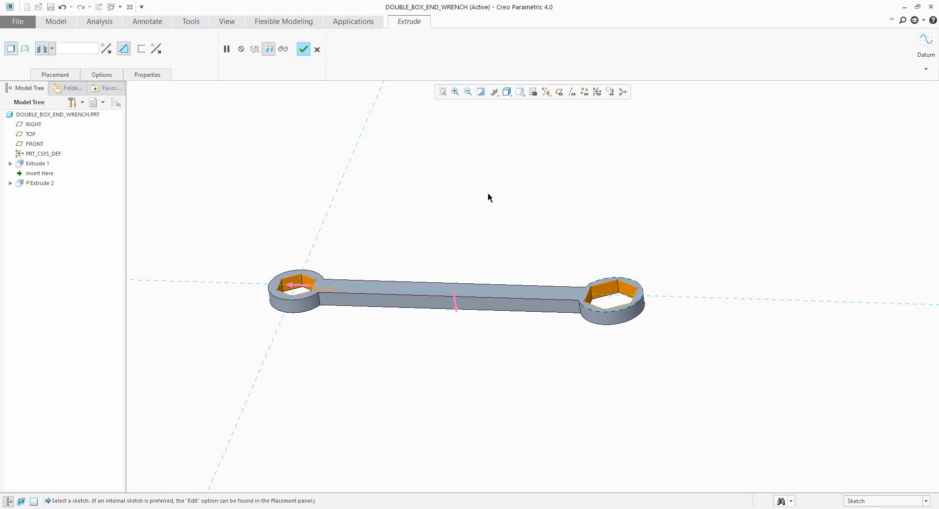
Complete the hexagonal through-cut and orbit the wrench to inspect it
click(303, 49)
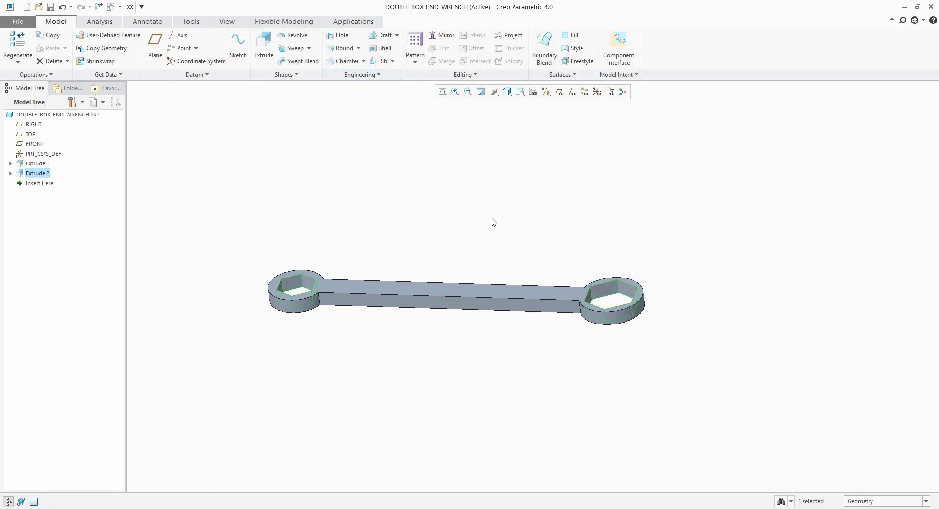
middle_drag(447, 243, 440, 260)
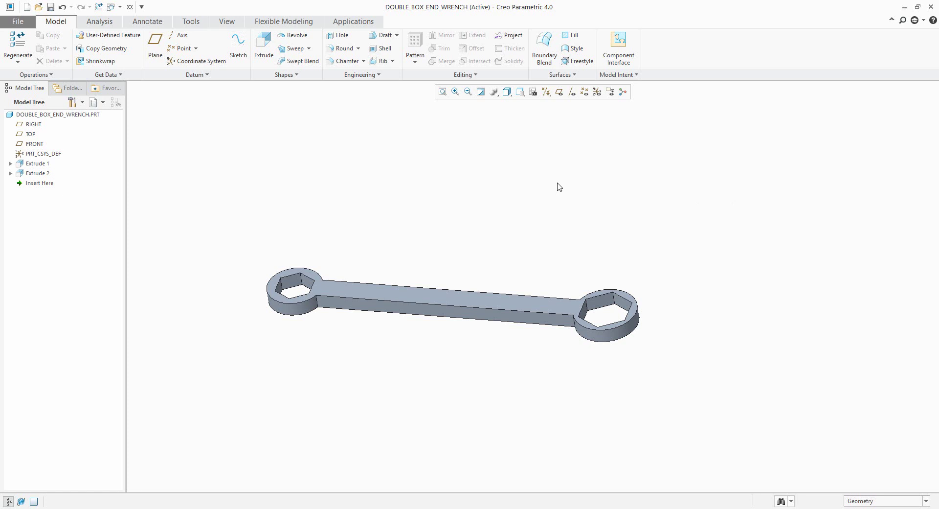
middle_drag(560, 187, 396, 166)
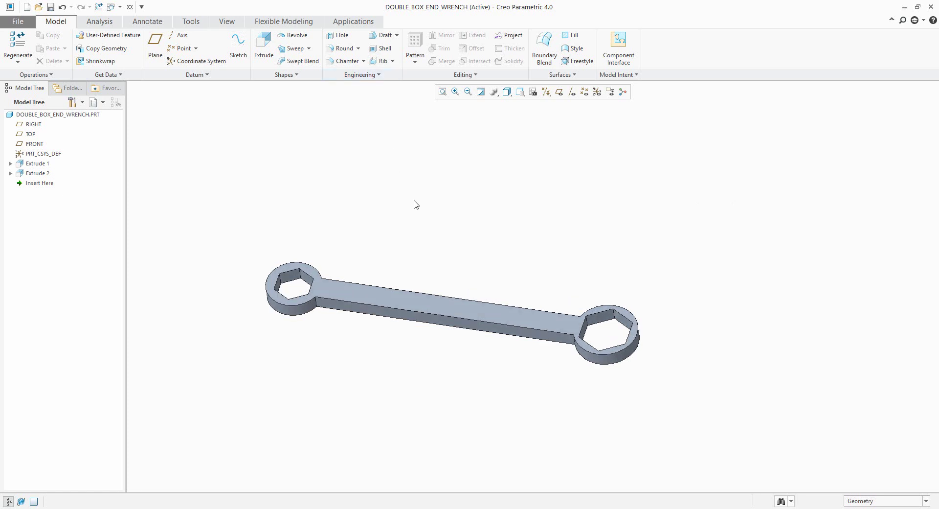
Glance at the Engineering features and turn datum plane display back on
click(371, 75)
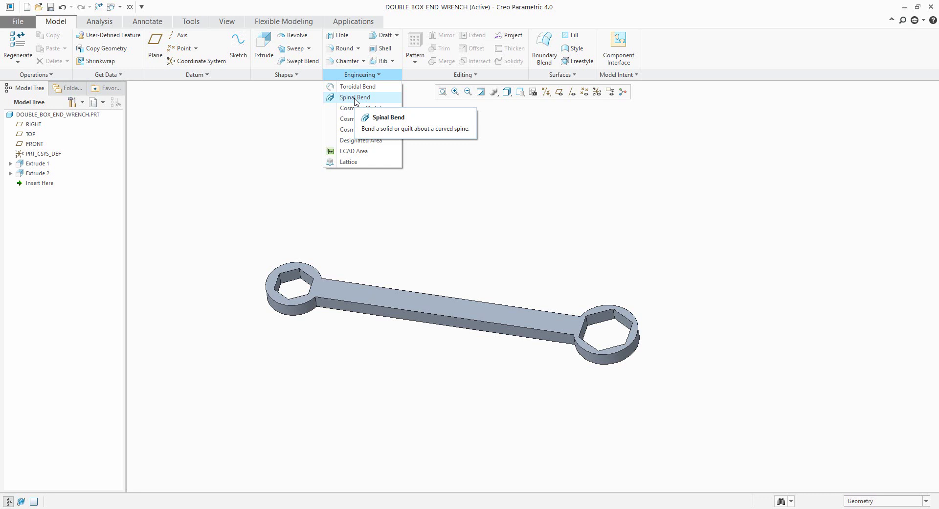
click(559, 92)
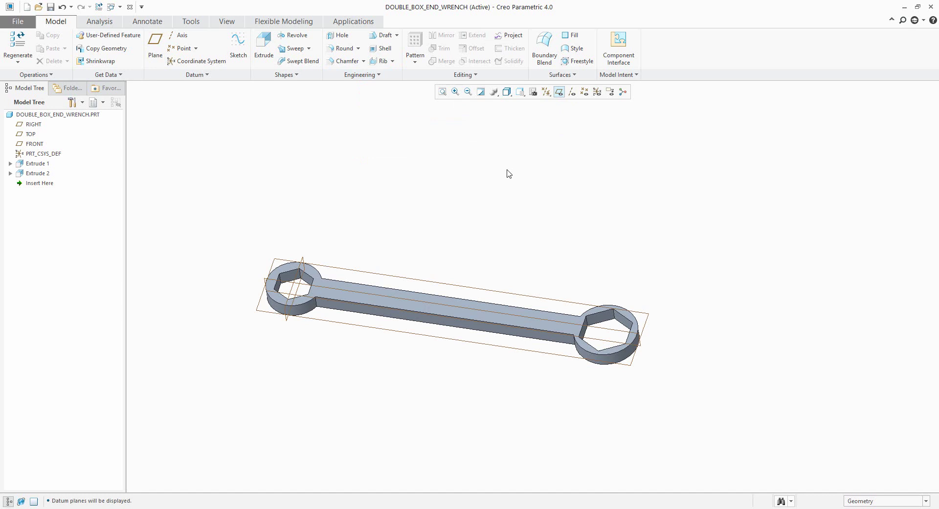
middle_drag(505, 172, 417, 241)
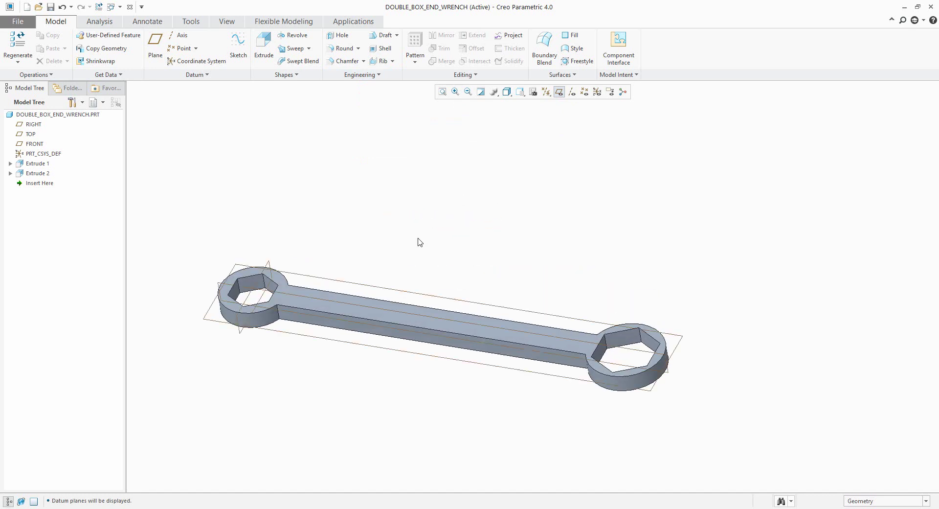
Start a new sketch on the RIGHT datum plane
click(239, 45)
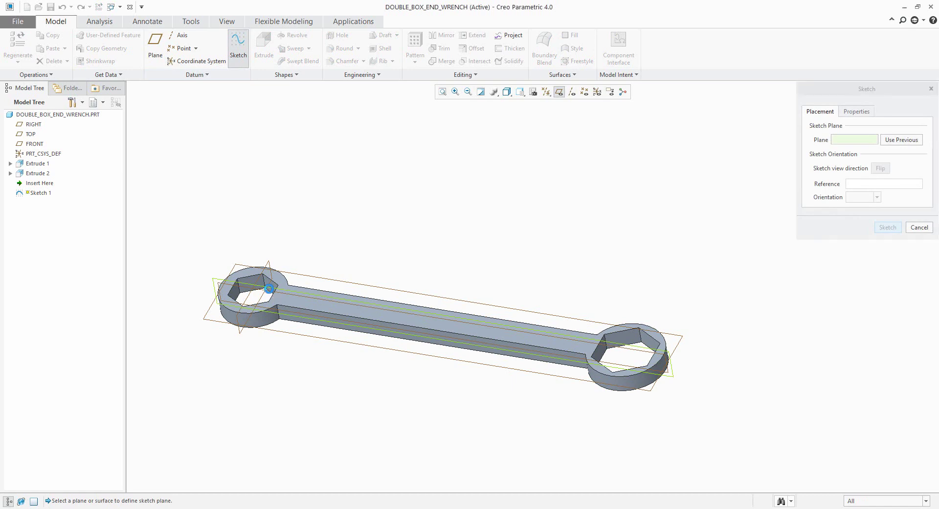
click(268, 289)
middle_click(354, 248)
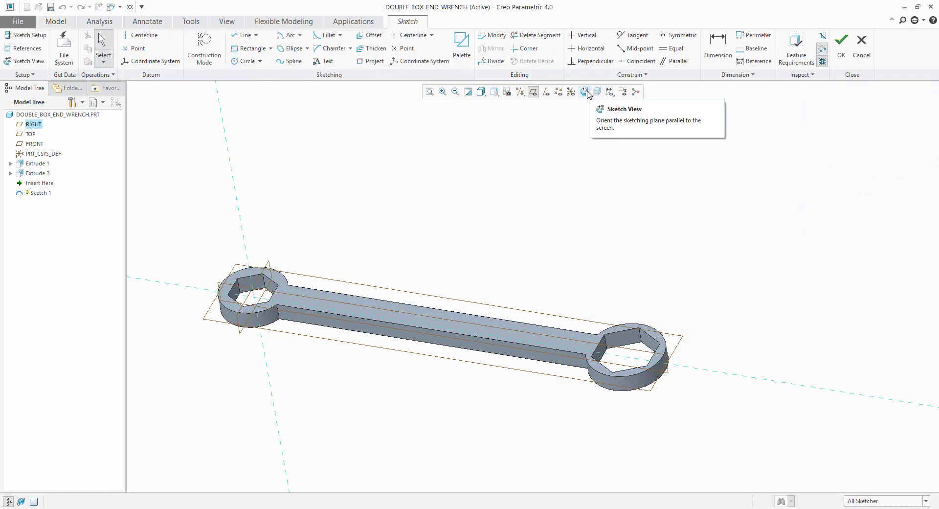
Clip away model geometry in front of the sketch plane and face the sketch plane again
click(587, 93)
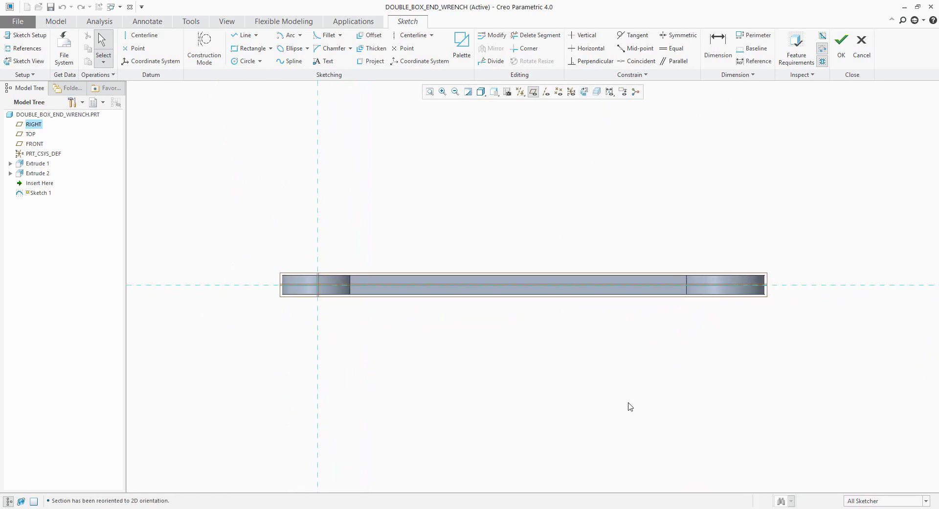
mouse_move(631, 407)
middle_down()
mouse_move(547, 394)
mouse_move(552, 420)
mouse_move(543, 421)
middle_up()
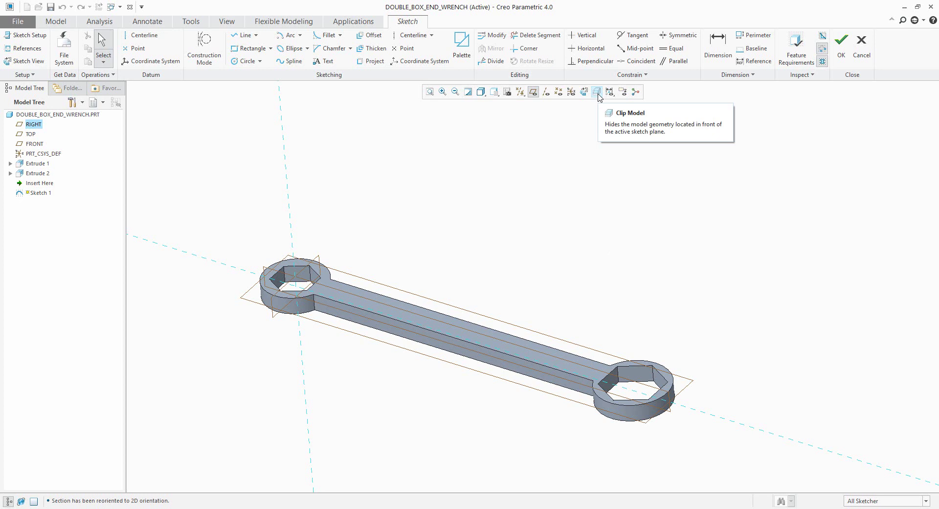
click(598, 94)
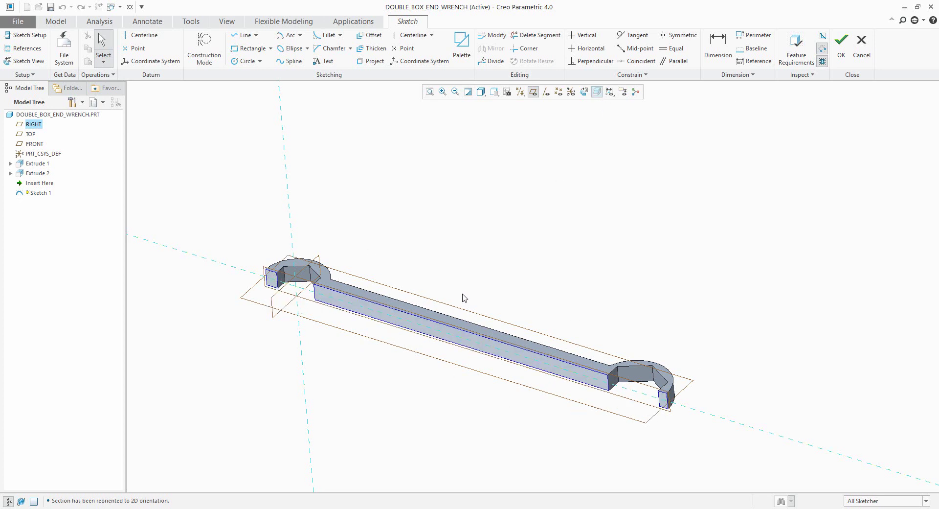
click(584, 92)
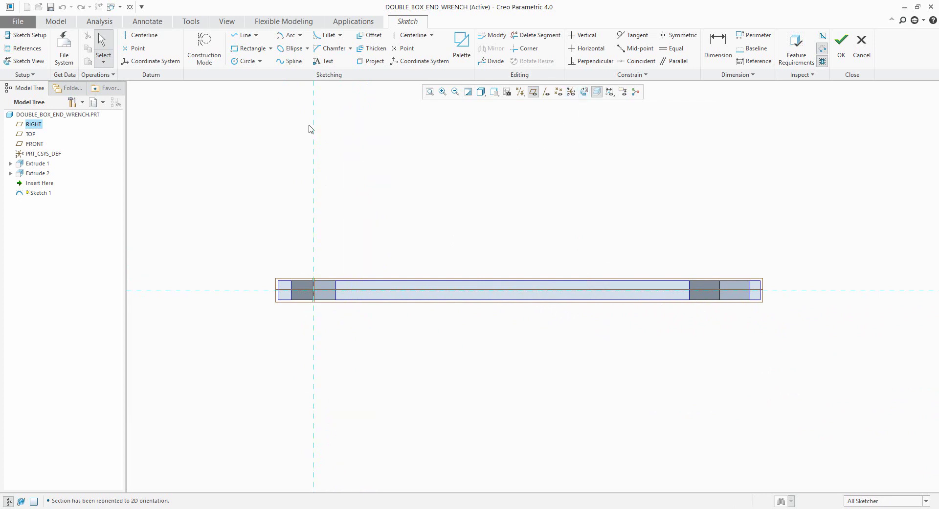
Draw a three-segment line from the axis intersection: along the bar, slanting down, then a 168.75 horizontal run
click(243, 35)
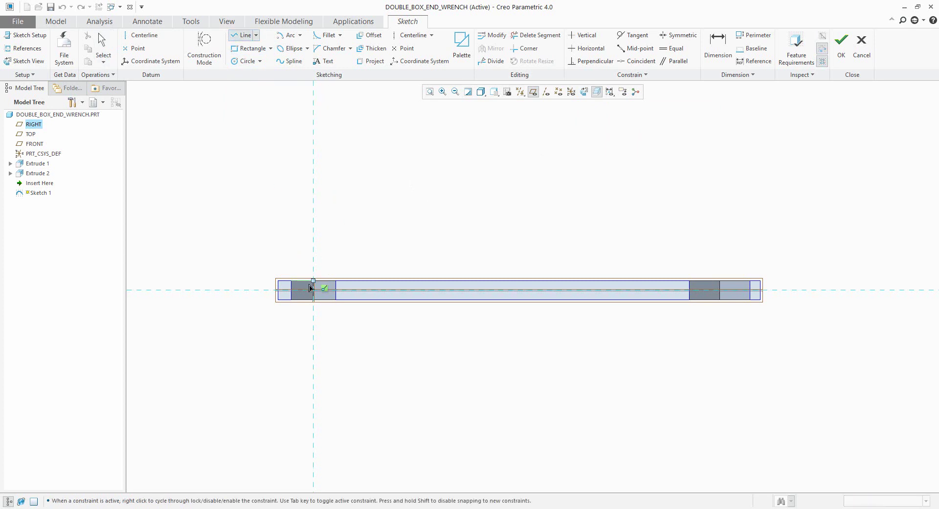
click(313, 290)
click(385, 289)
click(428, 340)
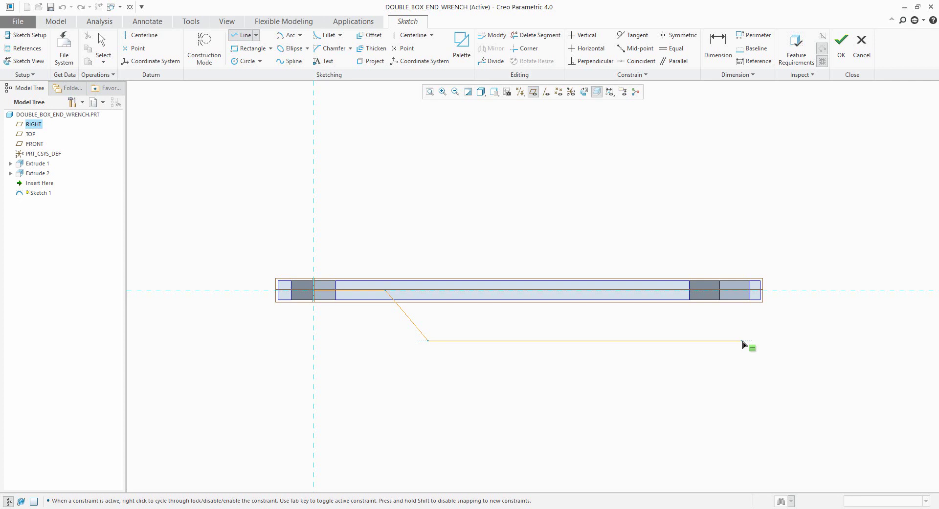
click(772, 341)
middle_click(797, 338)
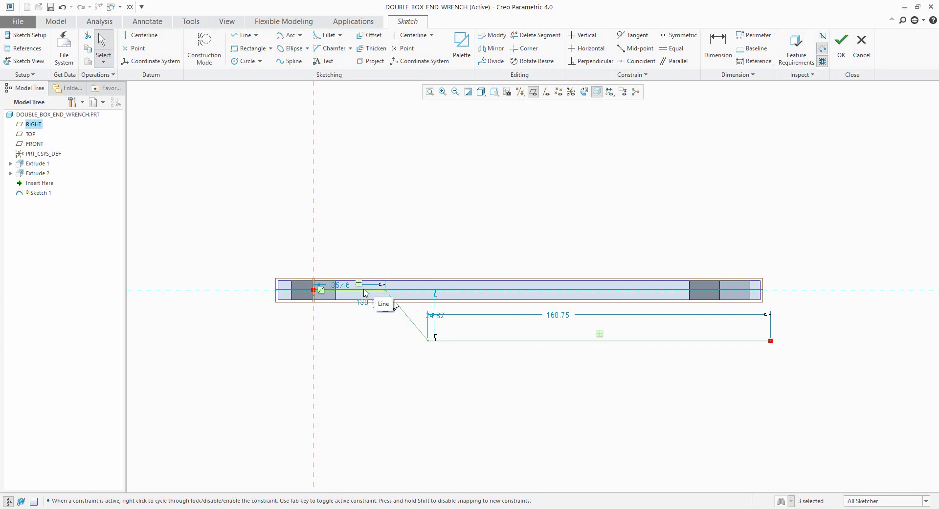
Fillet both bends of the line chain and shift the lower fillet right, giving a 225.15 overall run
click(327, 35)
click(399, 310)
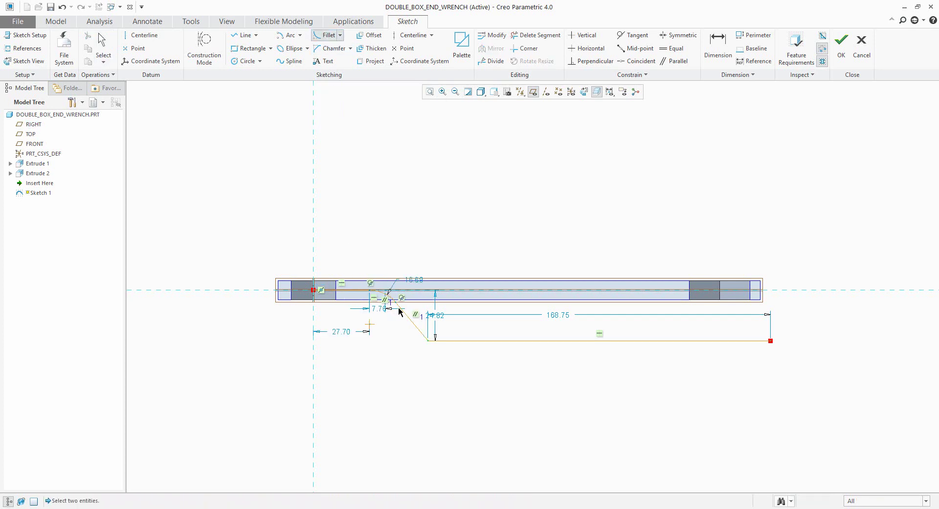
click(421, 333)
click(459, 338)
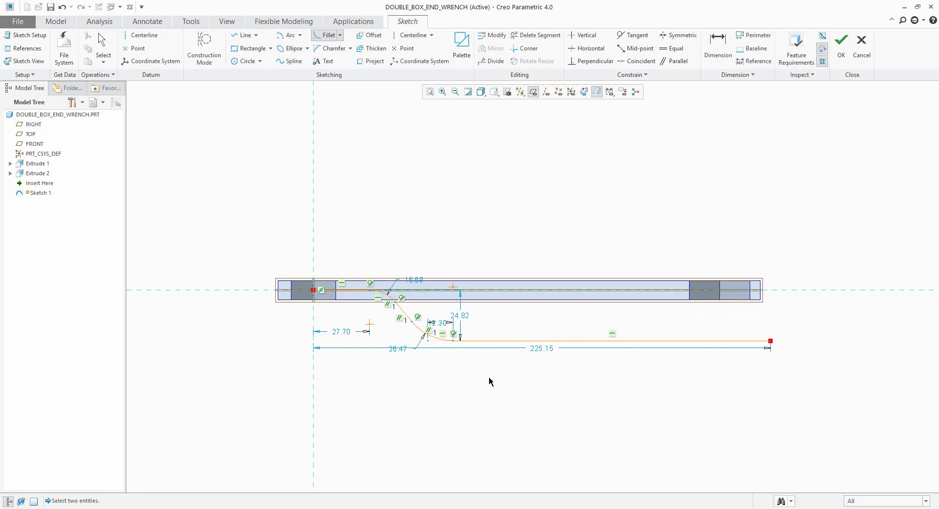
middle_click(469, 362)
scroll(447, 352, up, 2)
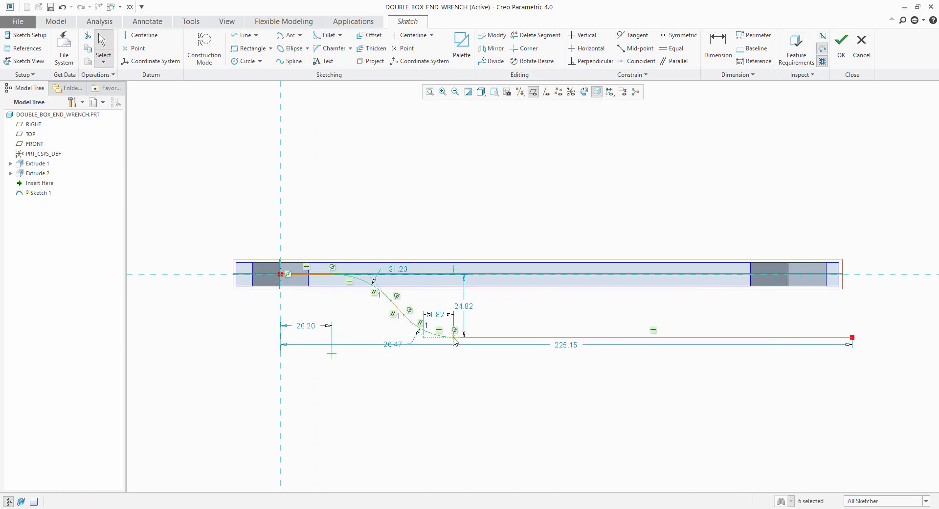
drag(455, 337, 473, 348)
click(499, 389)
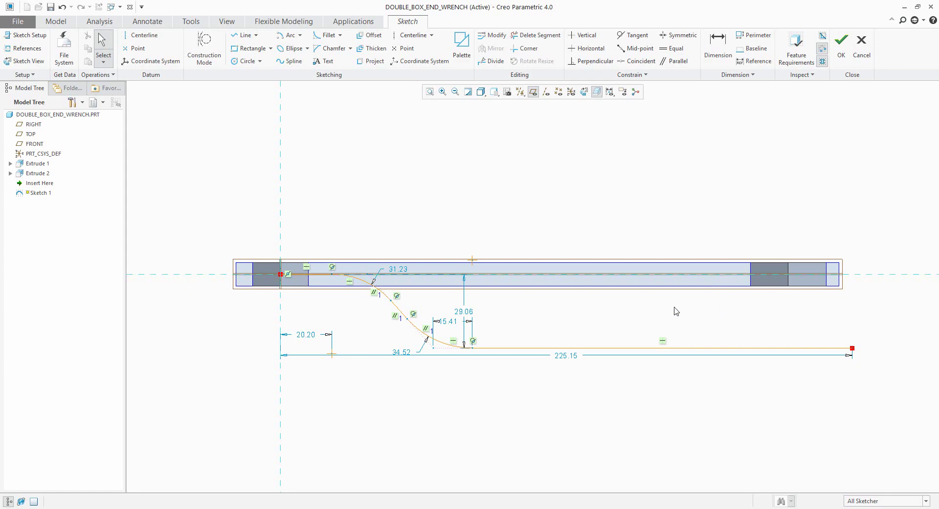
middle_drag(673, 310, 652, 339)
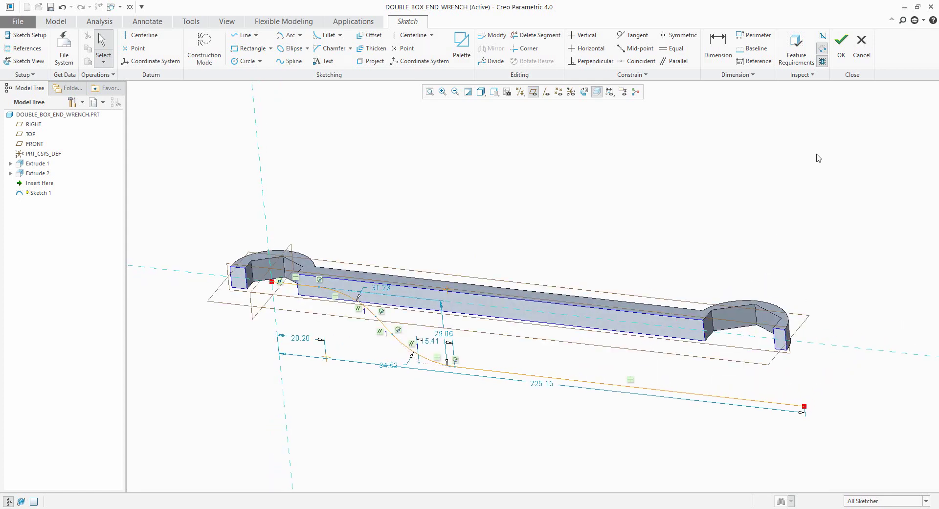
Finish Sketch 1 and hide the datum planes
click(844, 49)
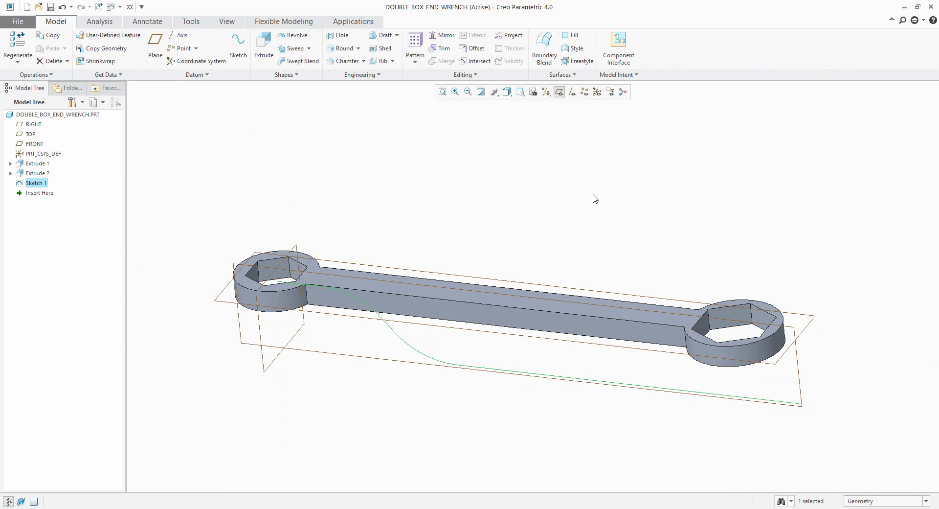
click(567, 210)
click(559, 92)
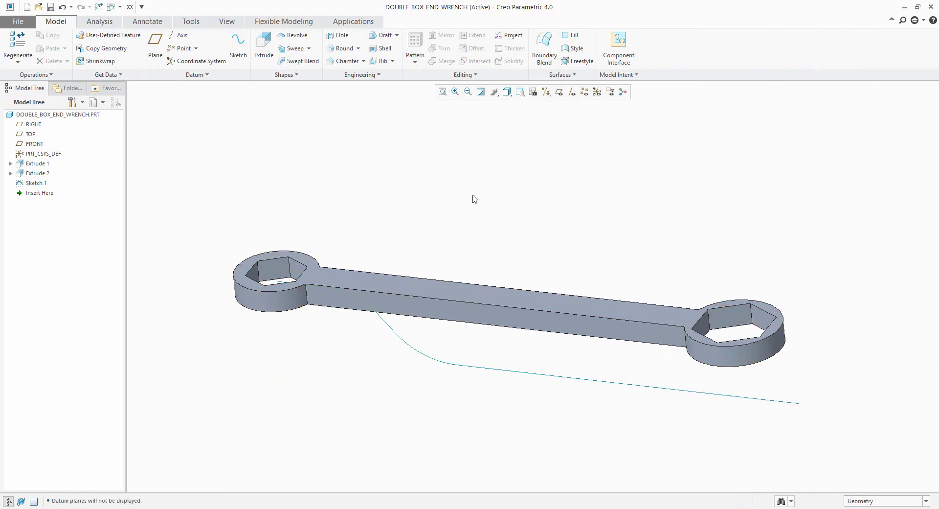
mouse_move(463, 202)
middle_down()
mouse_move(468, 165)
mouse_move(462, 201)
middle_up()
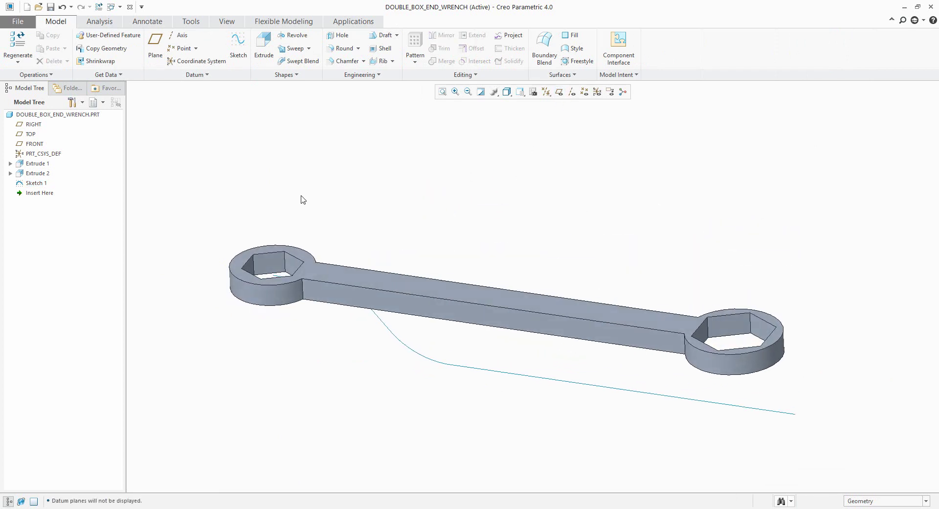
Start a Spinal Bend feature with the wrench solid as the geometry to bend
click(360, 77)
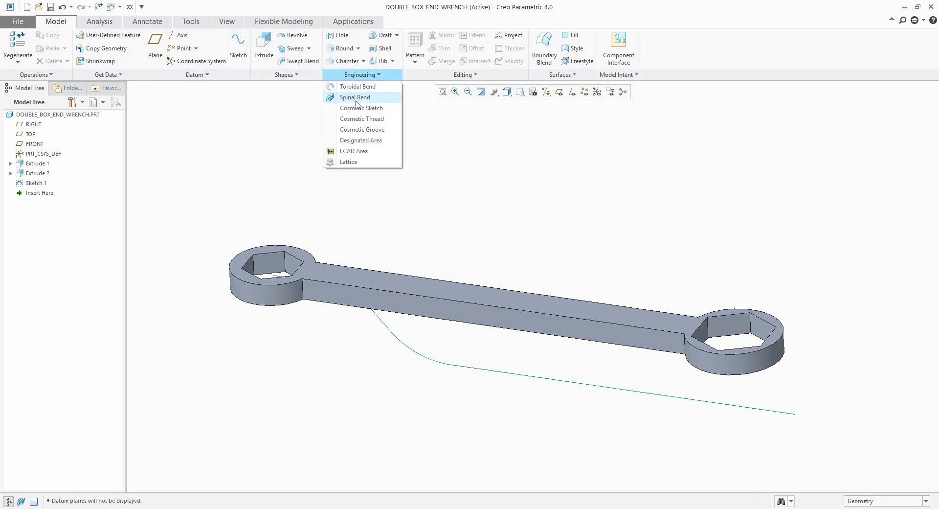
click(356, 100)
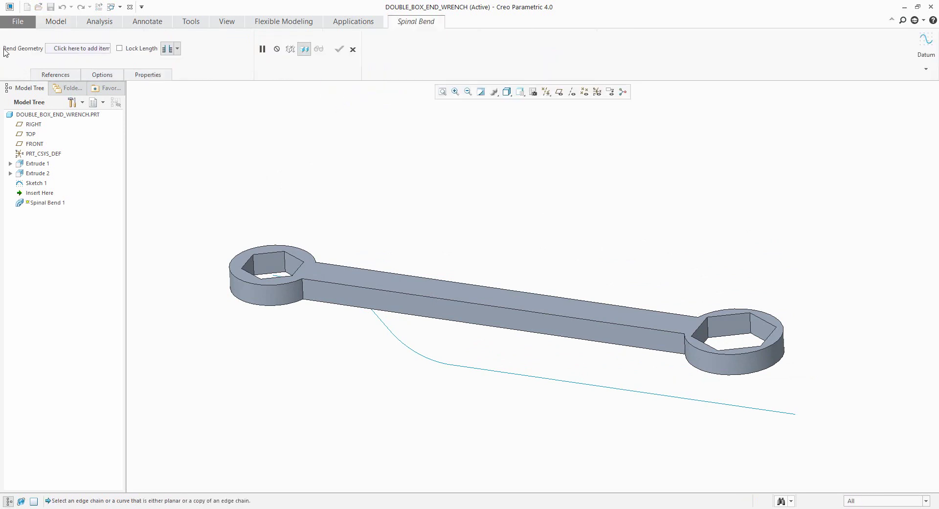
click(75, 49)
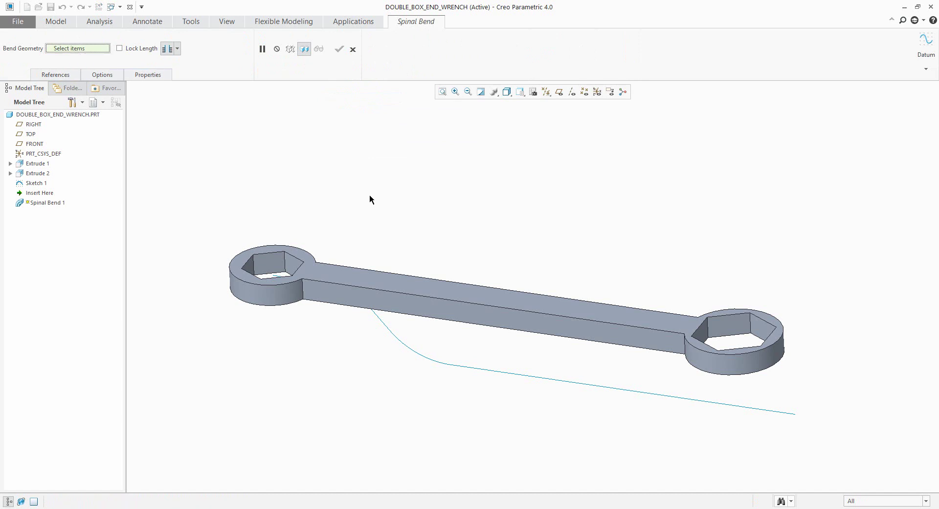
click(482, 319)
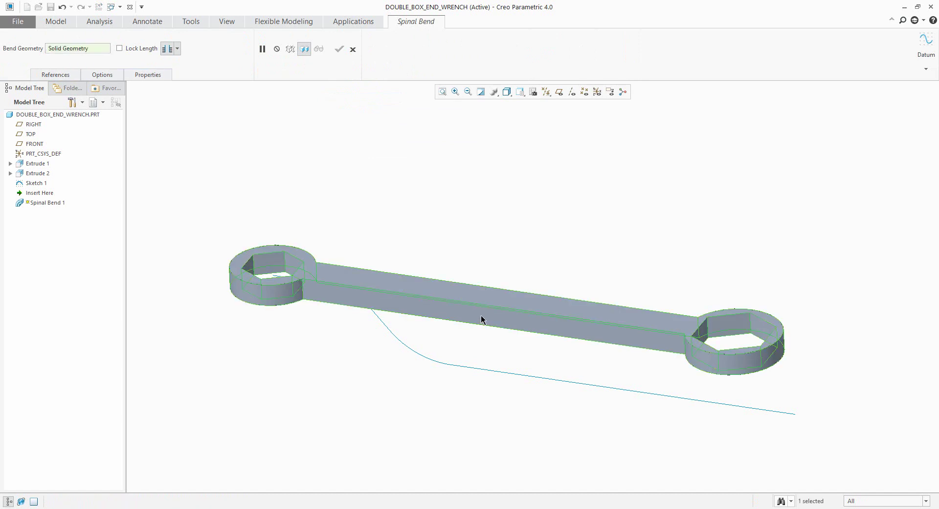
Use Sketch 1's curve as the bend spine and flip the bend direction
click(59, 76)
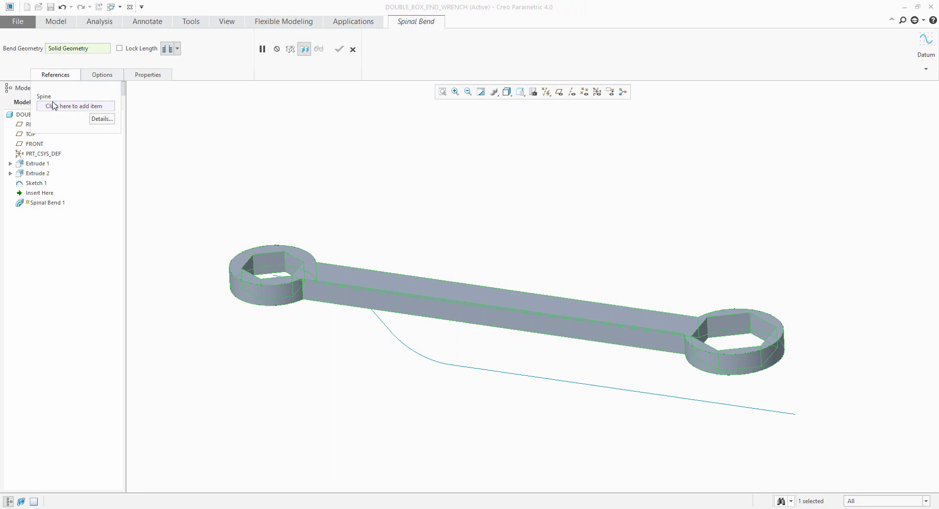
click(76, 107)
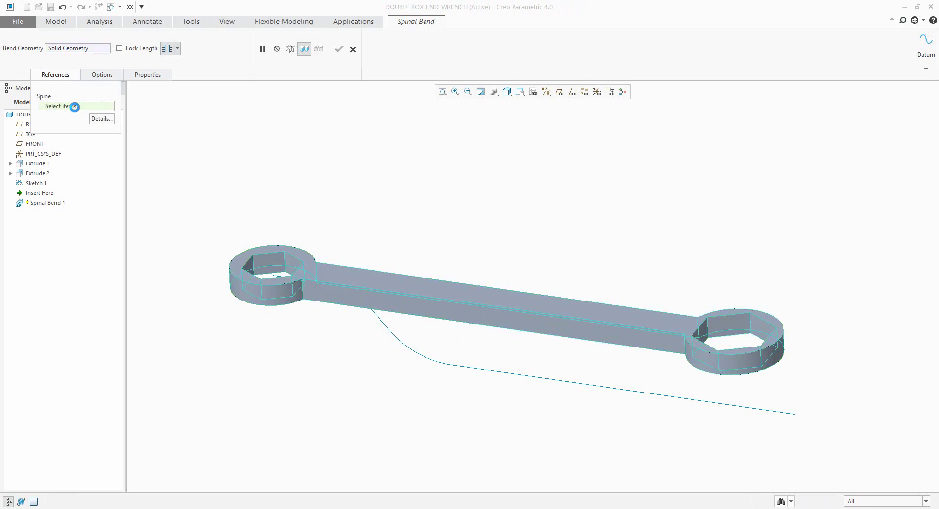
click(422, 354)
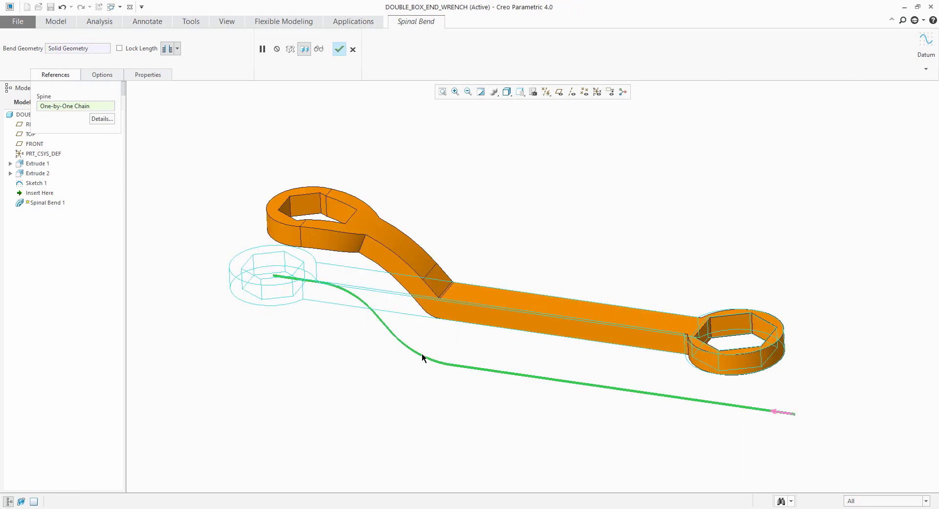
click(778, 412)
mouse_move(553, 362)
middle_down()
mouse_move(579, 268)
mouse_move(542, 294)
mouse_move(543, 305)
middle_up()
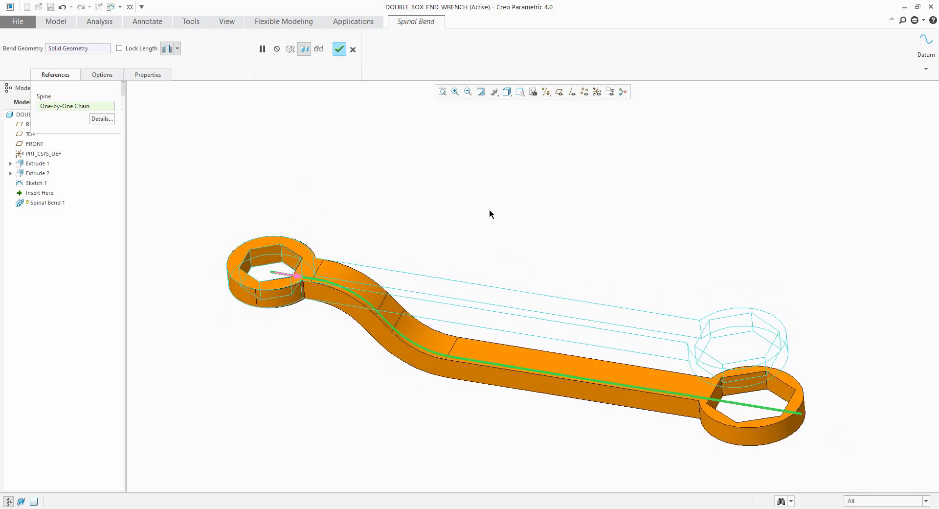
click(339, 49)
Complete Spinal Bend 1 and reopen Sketch 1 for editing
click(339, 49)
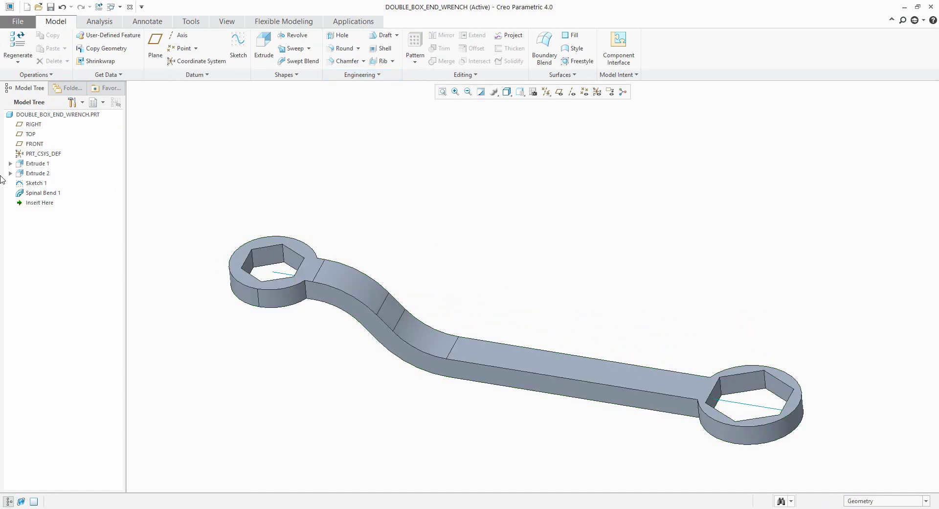
click(35, 183)
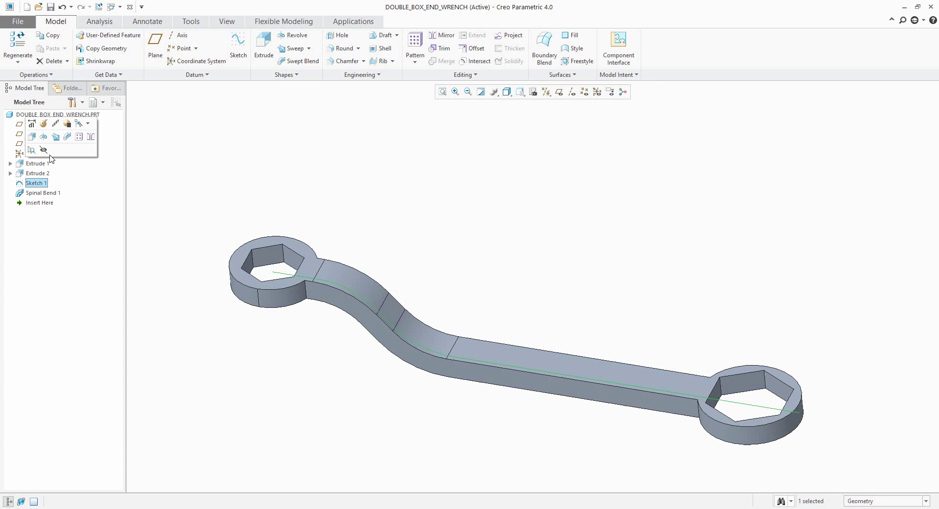
click(43, 125)
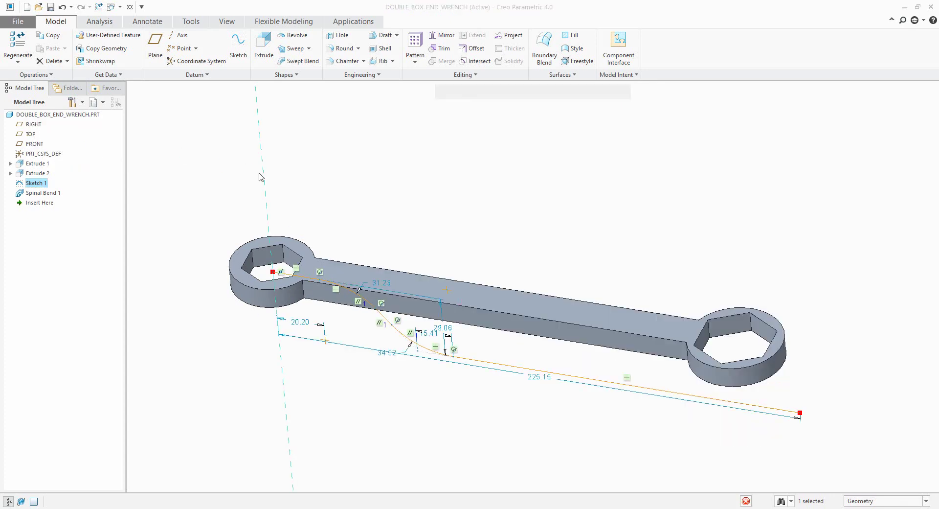
click(597, 96)
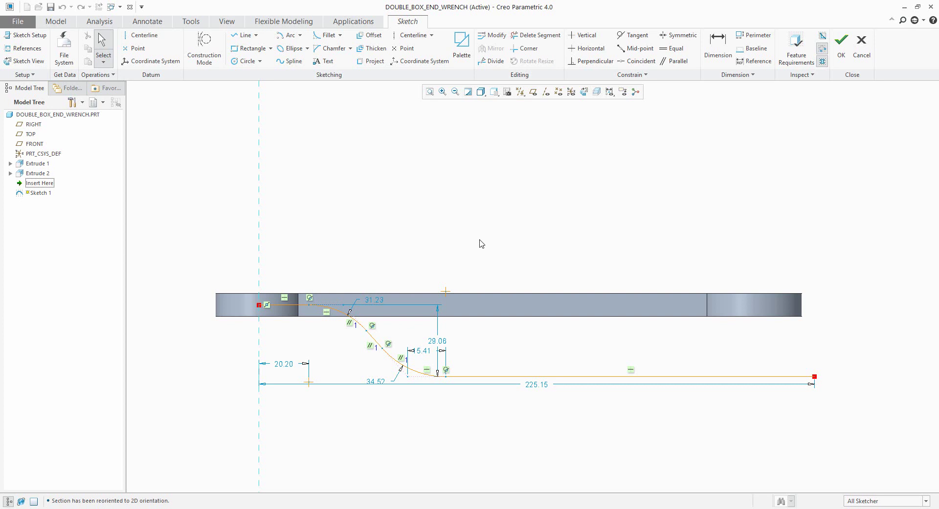
Add a diagonal drop and a lower horizontal run off the long horizontal spine line
click(243, 35)
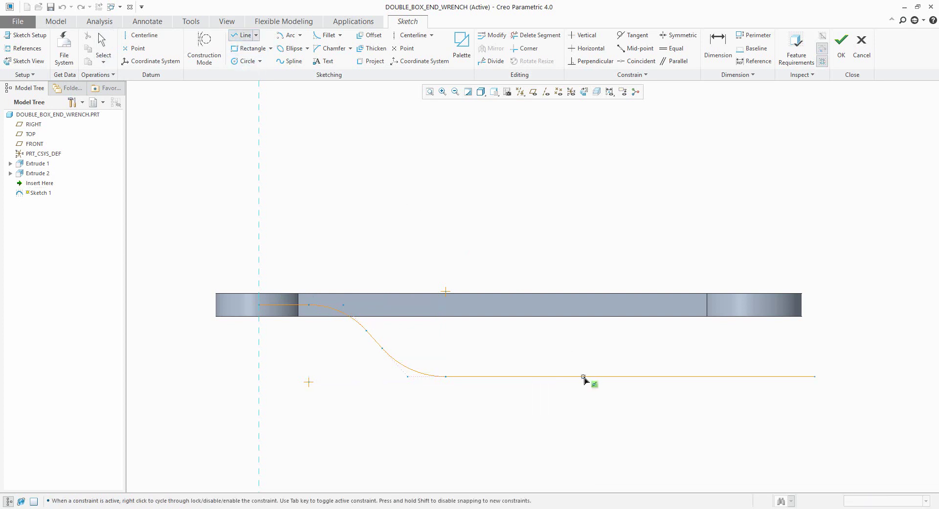
click(585, 376)
click(652, 443)
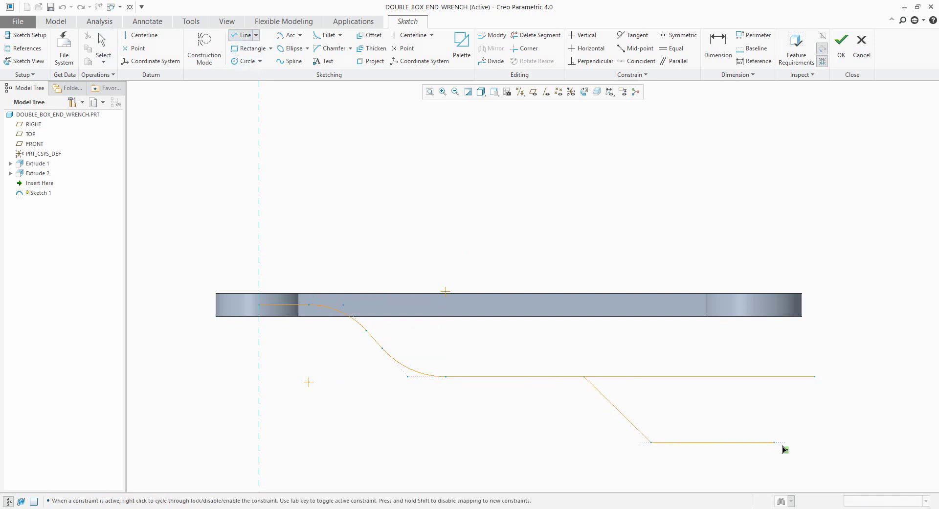
click(803, 445)
middle_click(773, 423)
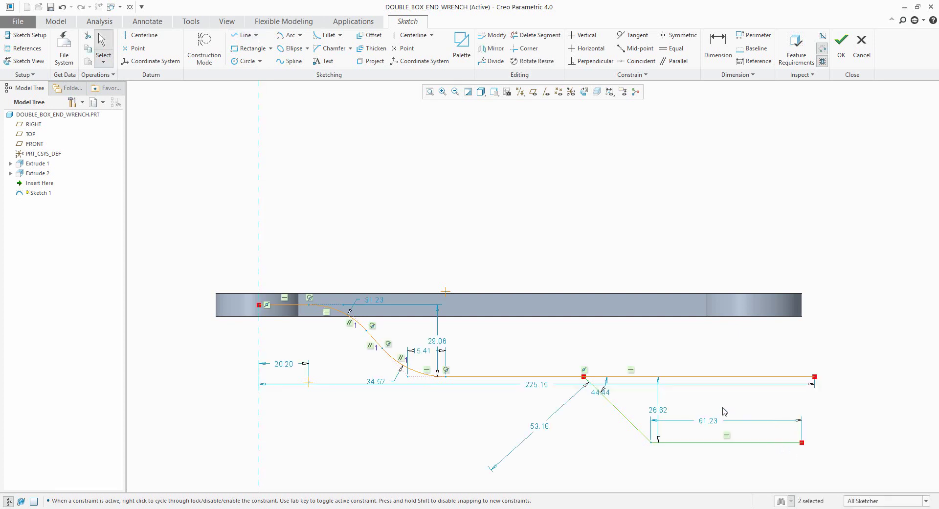
Trim the leftover horizontal segment and fillet both corners of the new bend
click(536, 35)
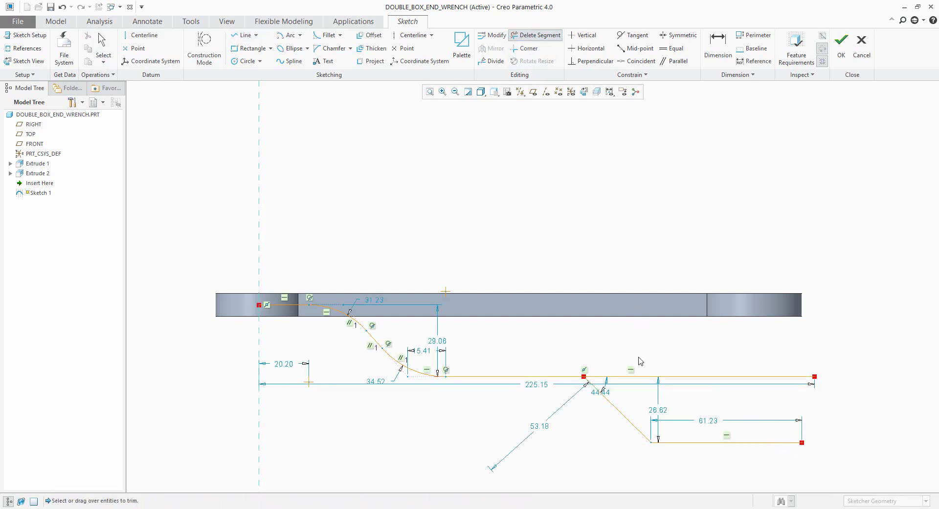
drag(641, 370, 660, 394)
middle_click(617, 404)
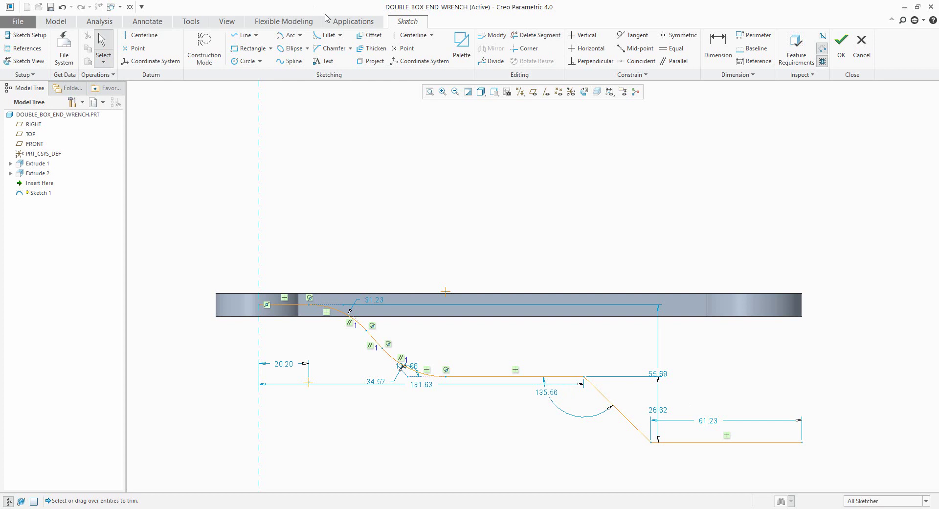
click(327, 35)
click(536, 376)
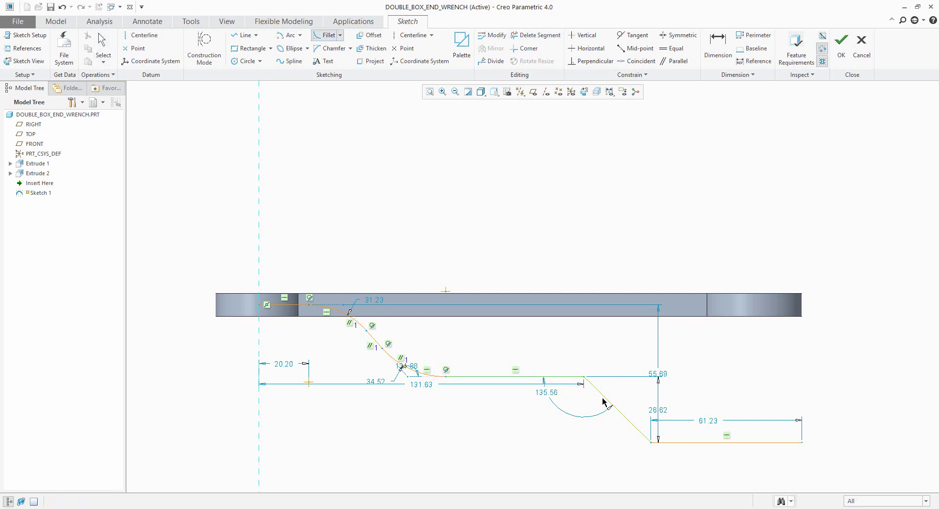
click(606, 398)
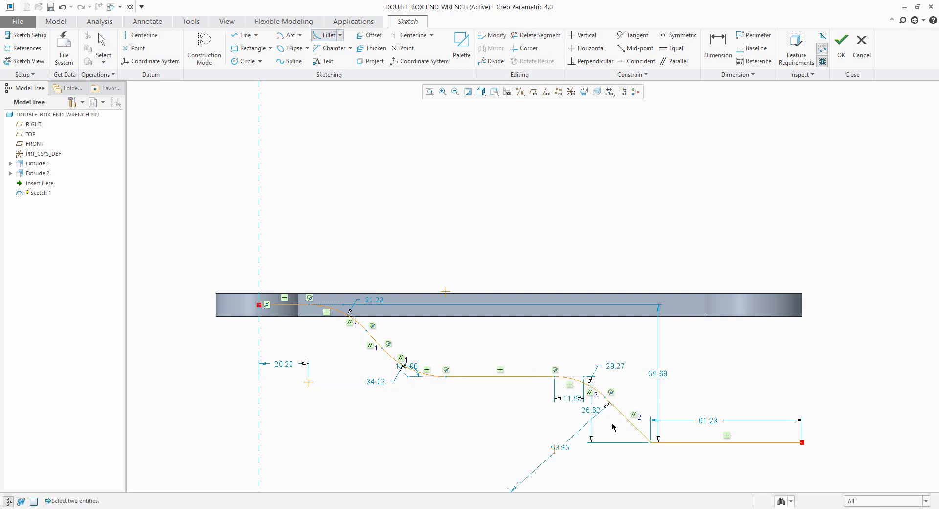
click(683, 443)
middle_click(704, 404)
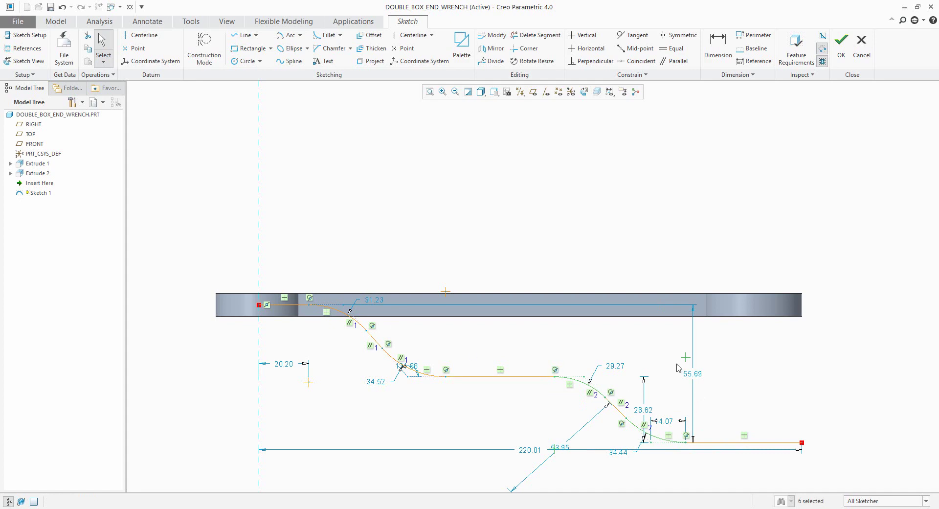
Accept the edited sketch so the wrench regenerates with a double-bend S-shaped handle
click(842, 51)
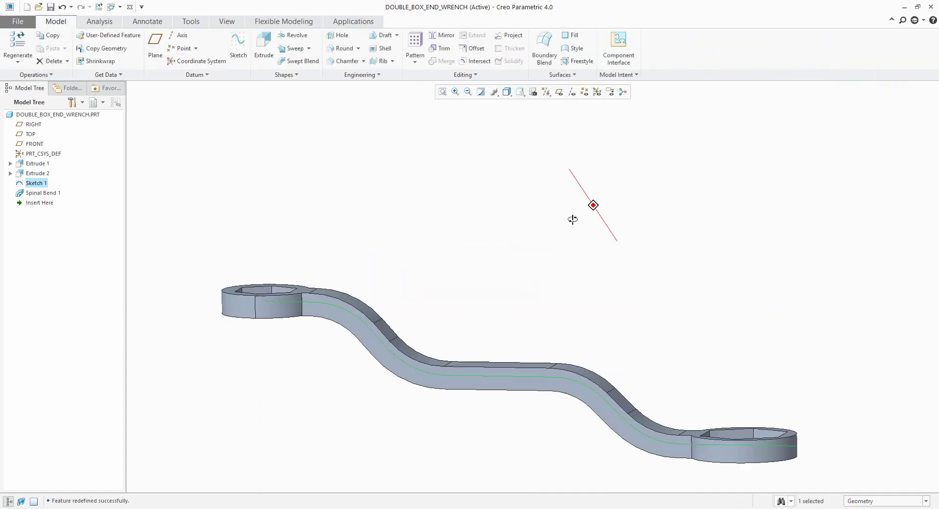
middle_drag(573, 219, 504, 318)
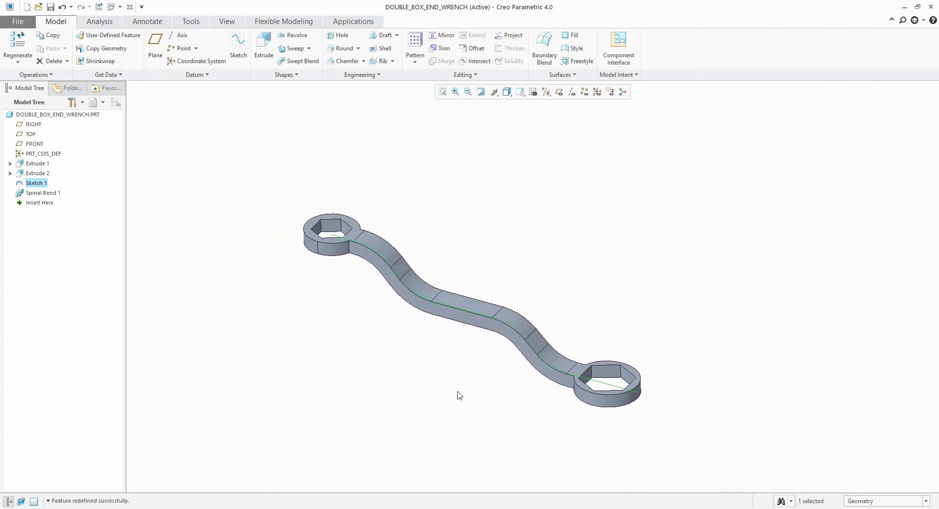
click(437, 396)
middle_drag(421, 393, 426, 394)
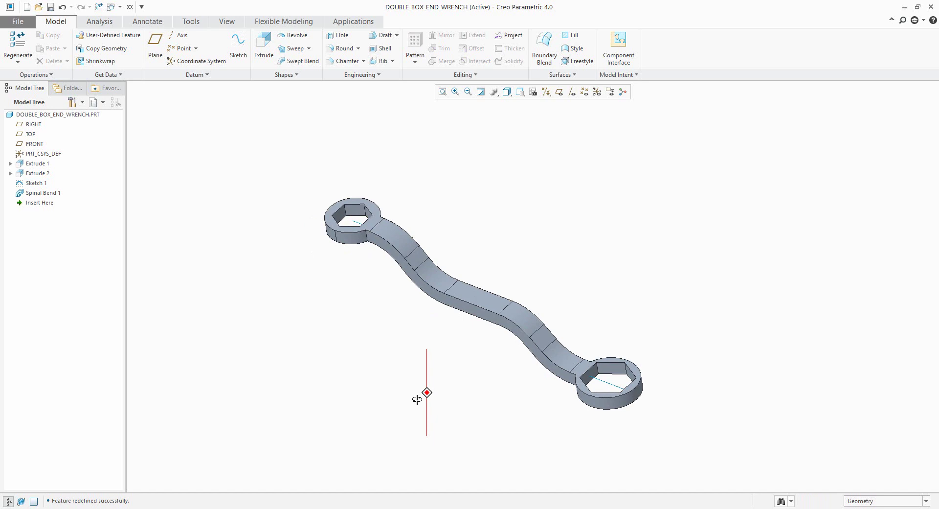
Hide Sketch 1 from the Model Tree
click(33, 183)
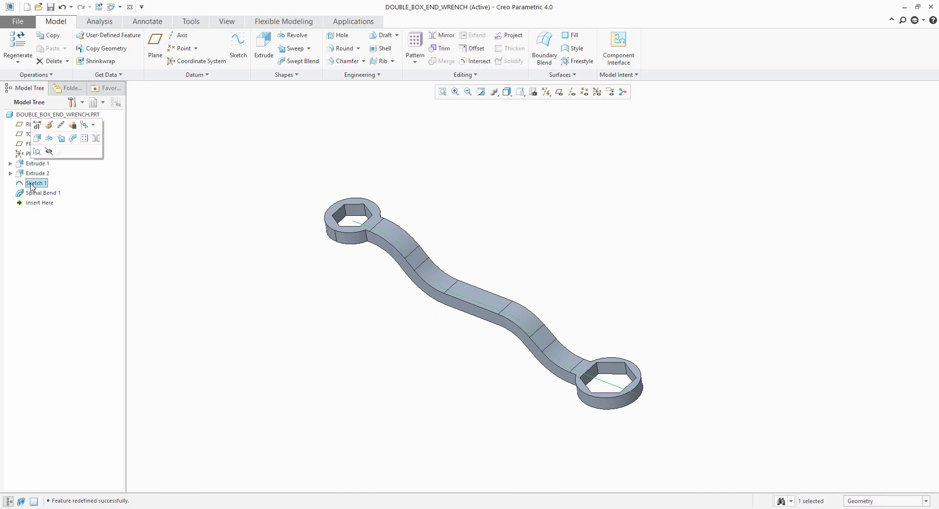
click(48, 152)
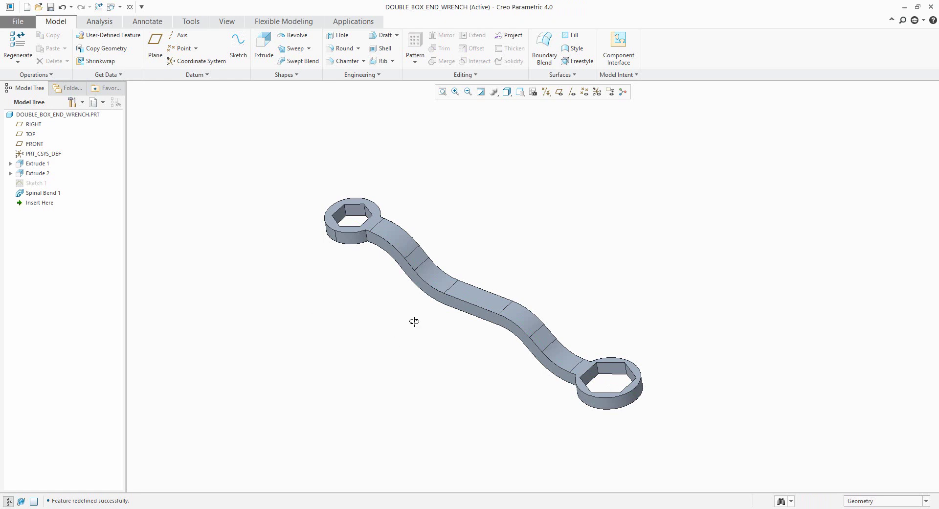
middle_drag(415, 321, 390, 358)
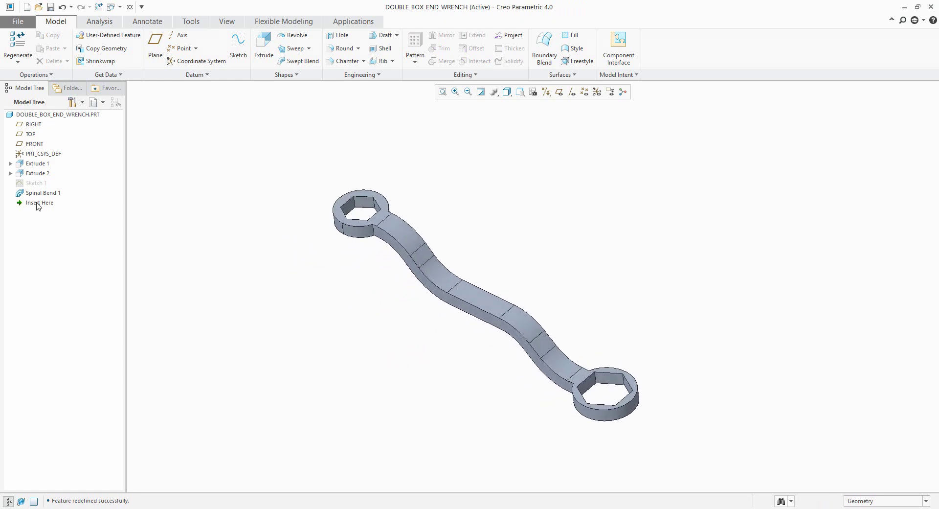
Switch the navigator to the Layer Tree and save the status of all changed layers
click(83, 102)
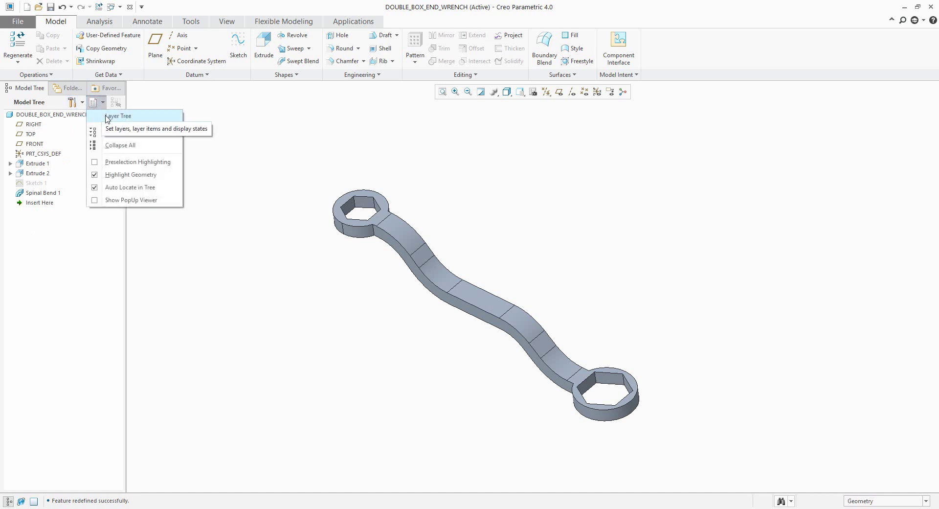
click(110, 116)
right_click(97, 171)
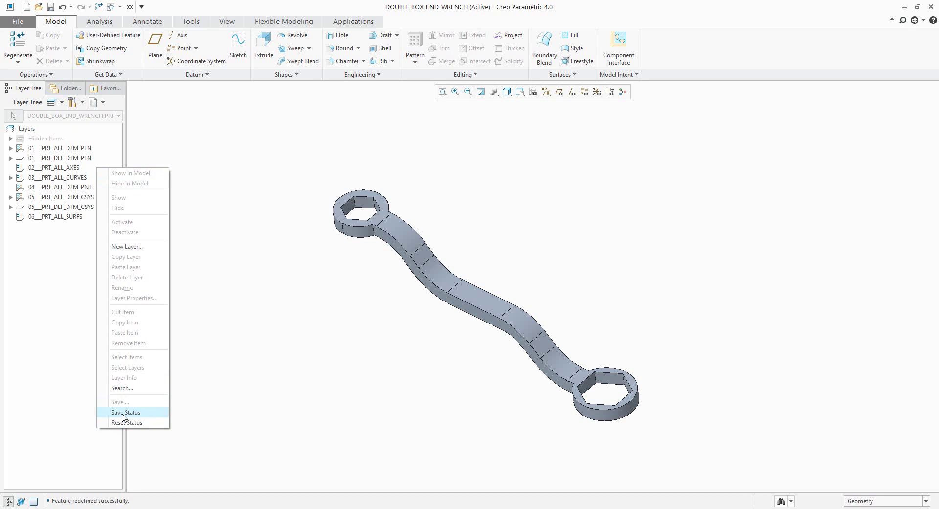
click(123, 412)
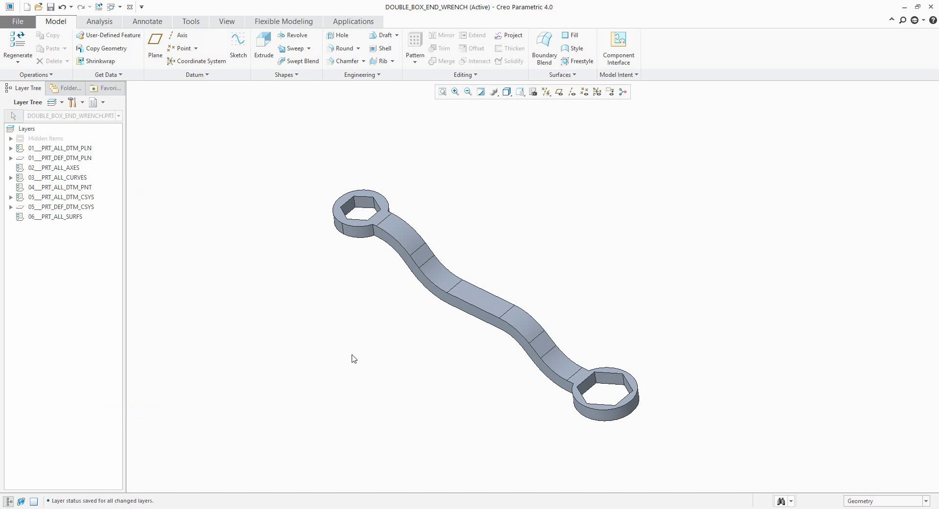
middle_drag(416, 323, 420, 327)
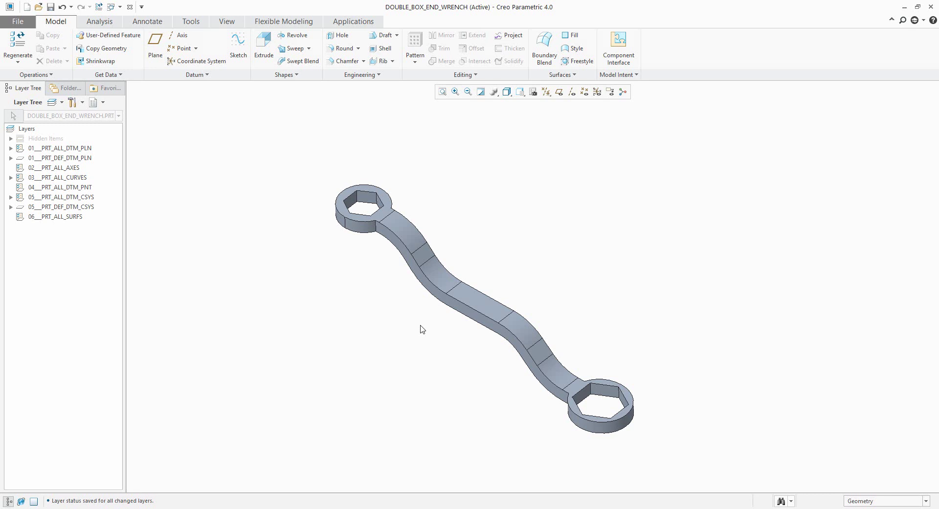
click(362, 74)
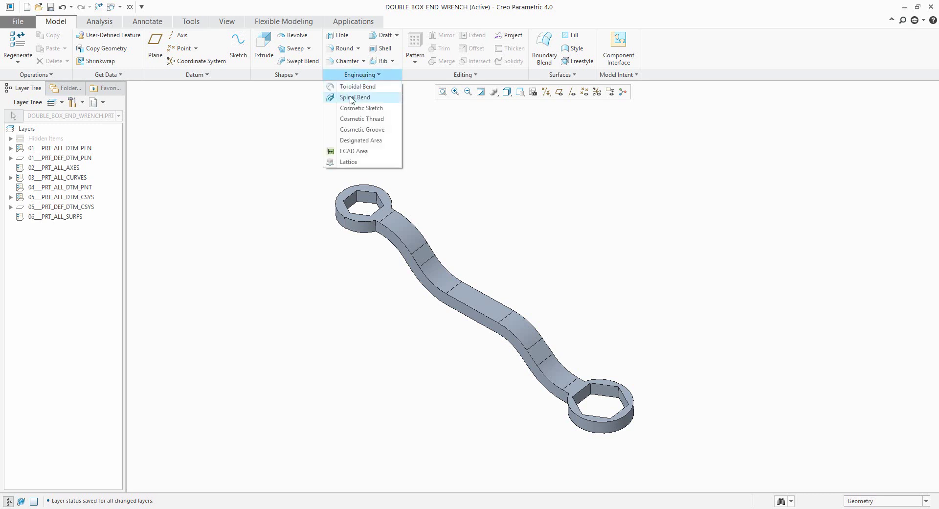